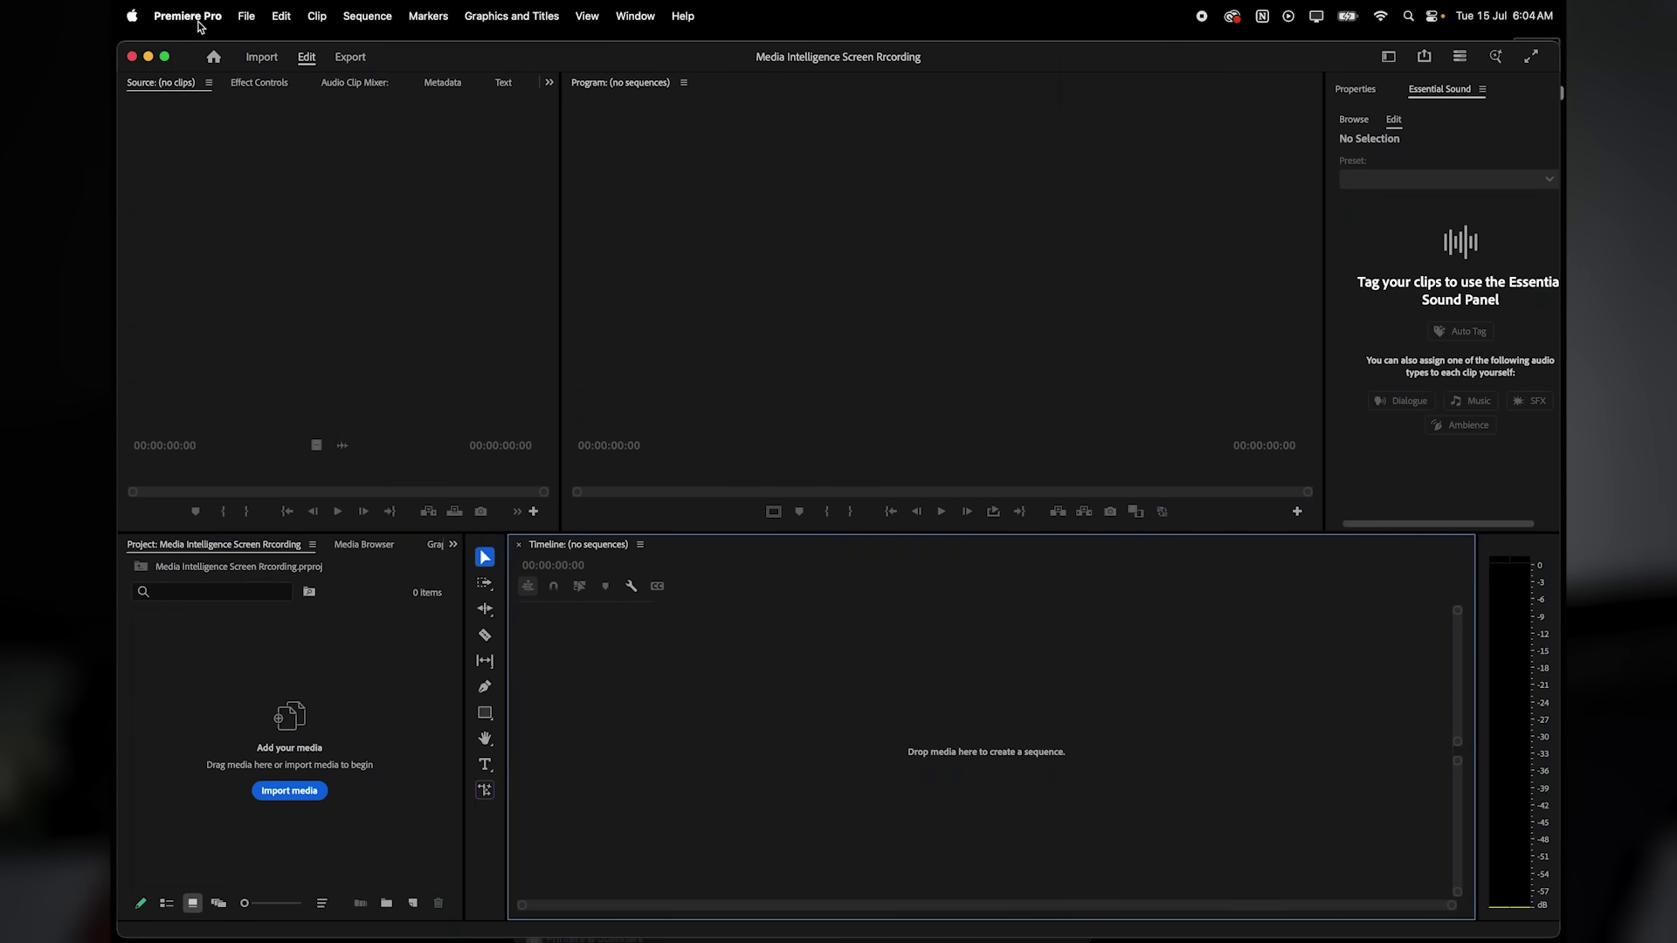
- Enable Analyze all imported media and Automatically transcribe all clips in English, with speaker labeling left unset
{"action": "left_click", "coordinate": [168, 11]}
{"action": "mouse_move", "coordinate": [241, 87]}
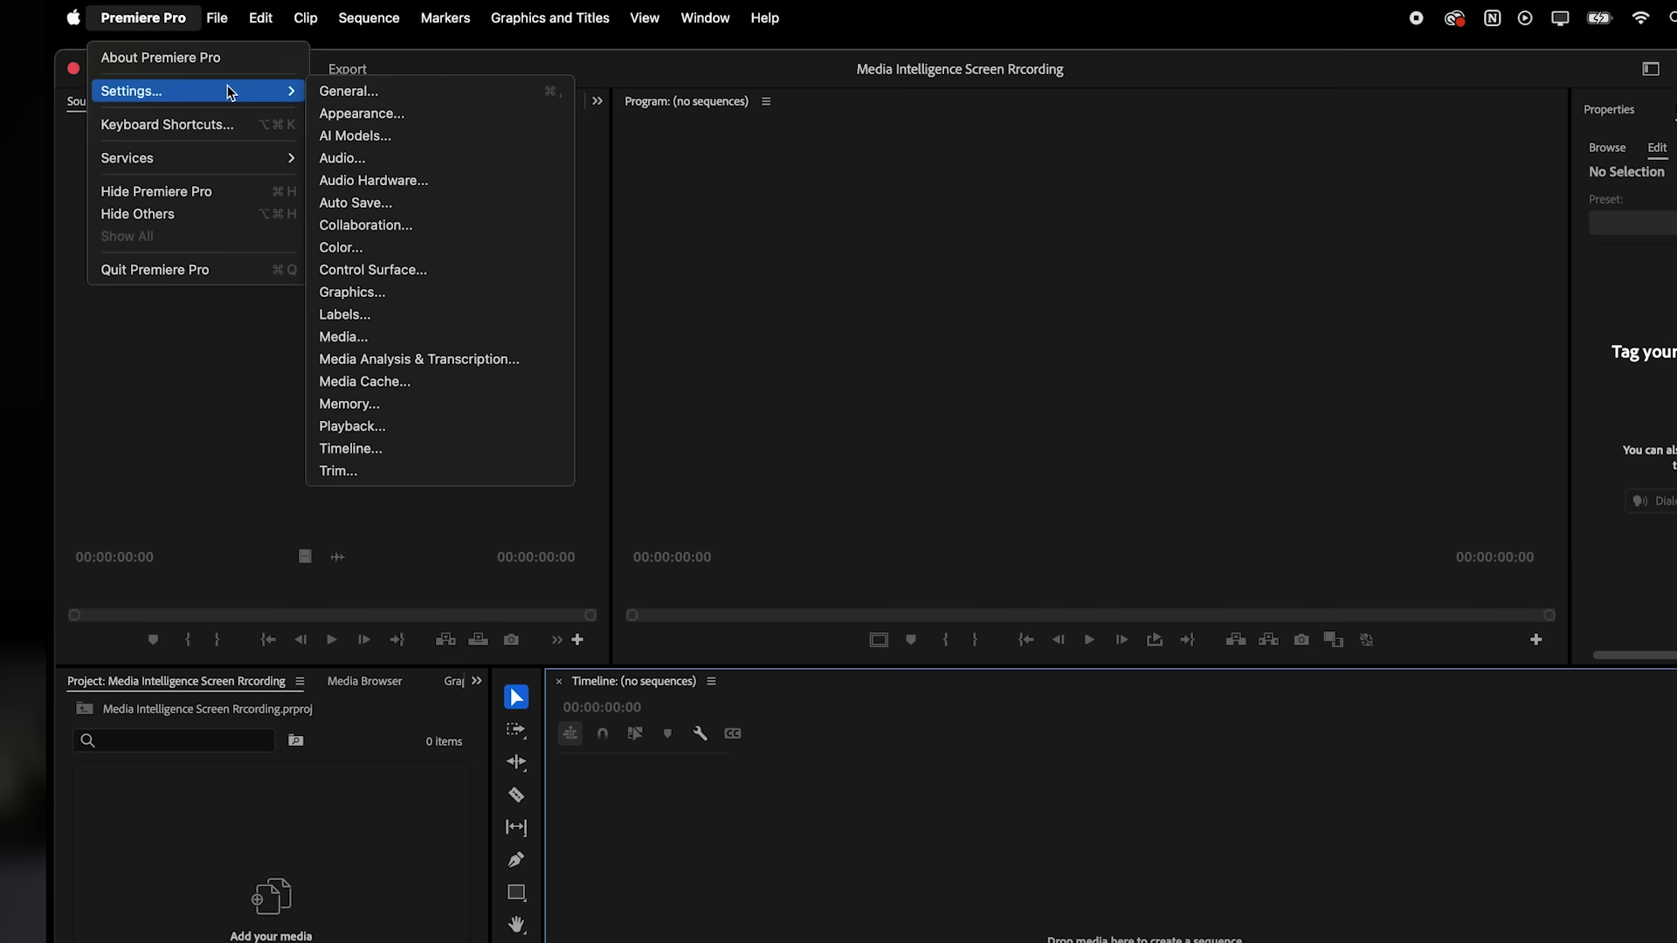
{"action": "left_click", "coordinate": [467, 359]}
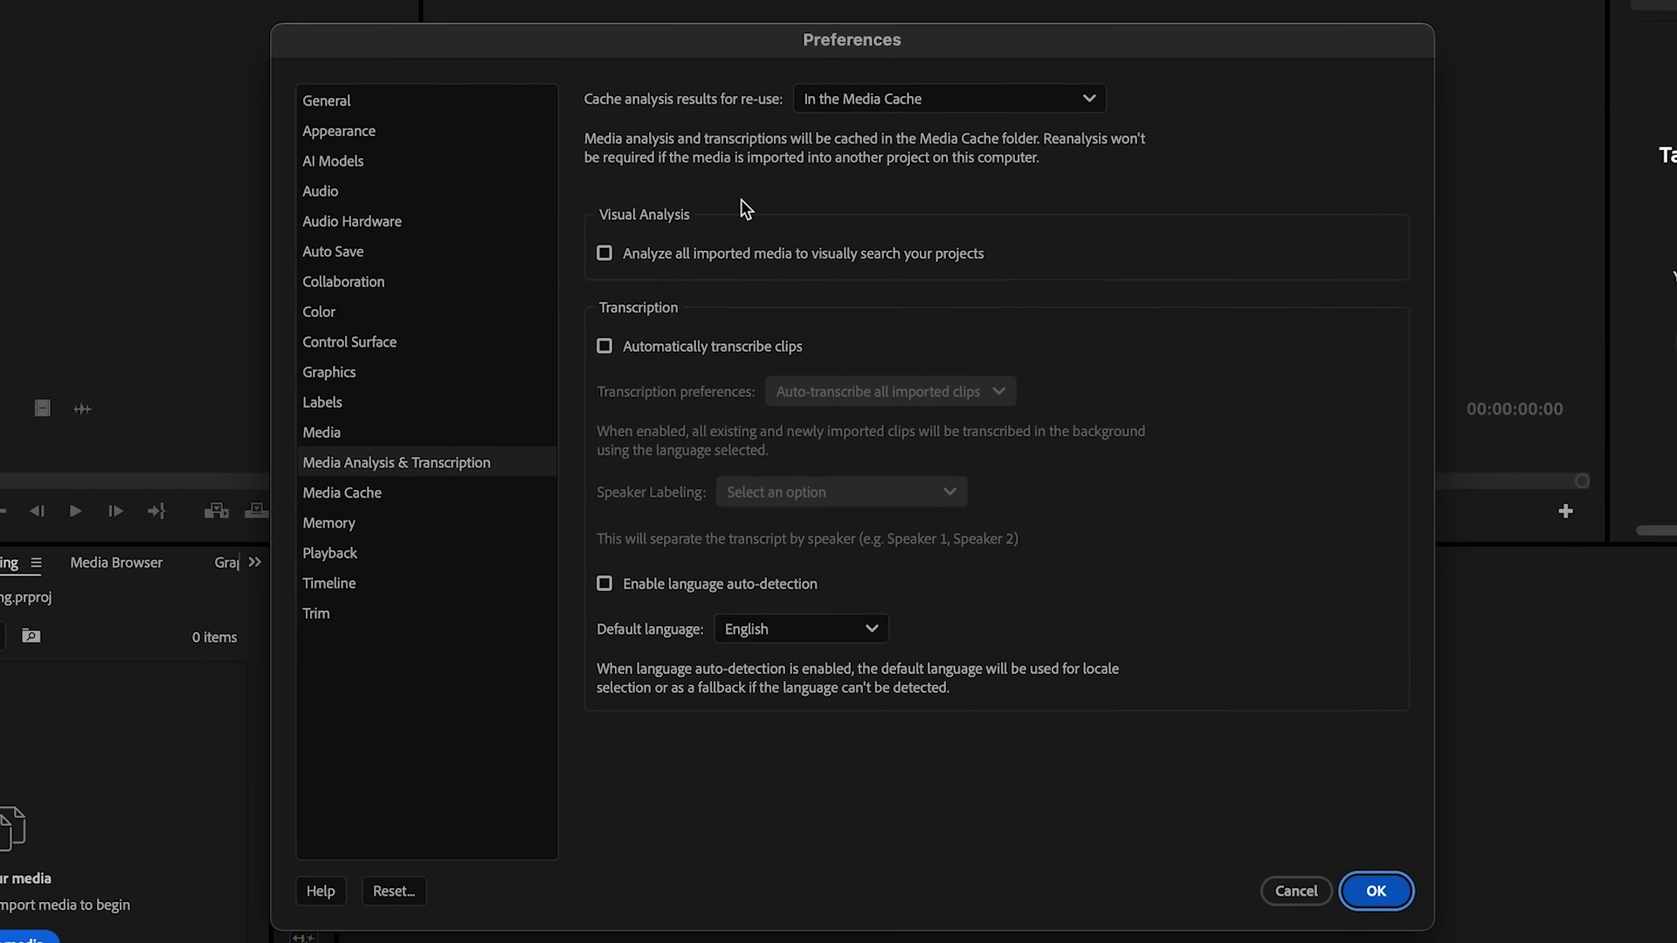
{"action": "left_click", "coordinate": [726, 253]}
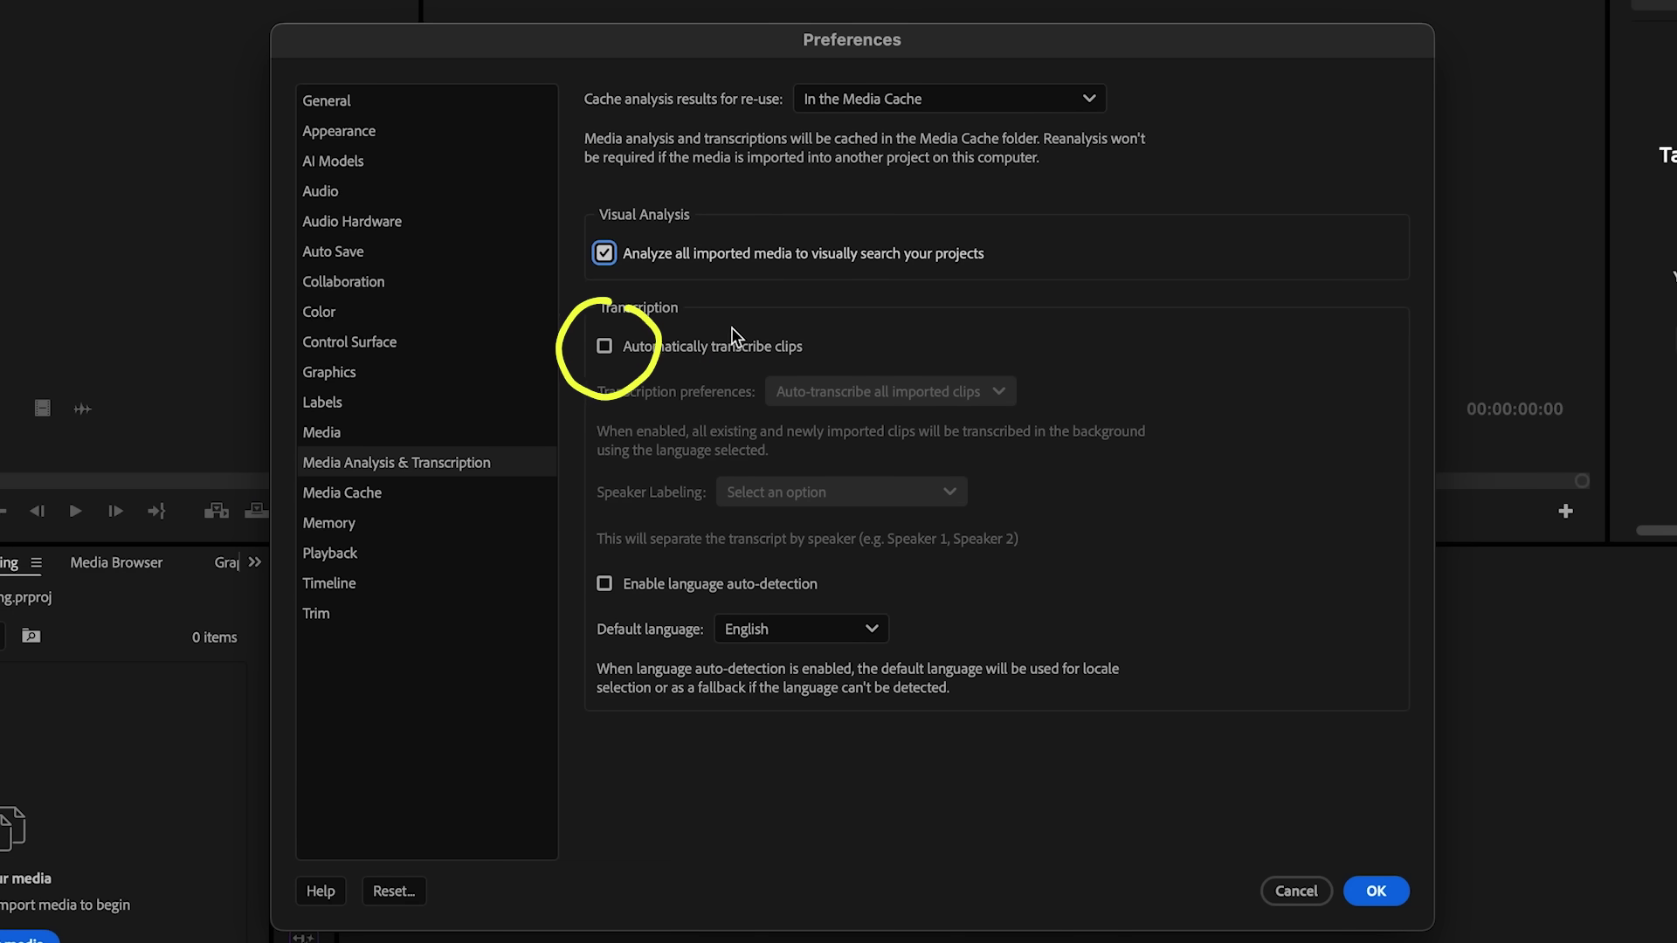
{"action": "left_click", "coordinate": [732, 350]}
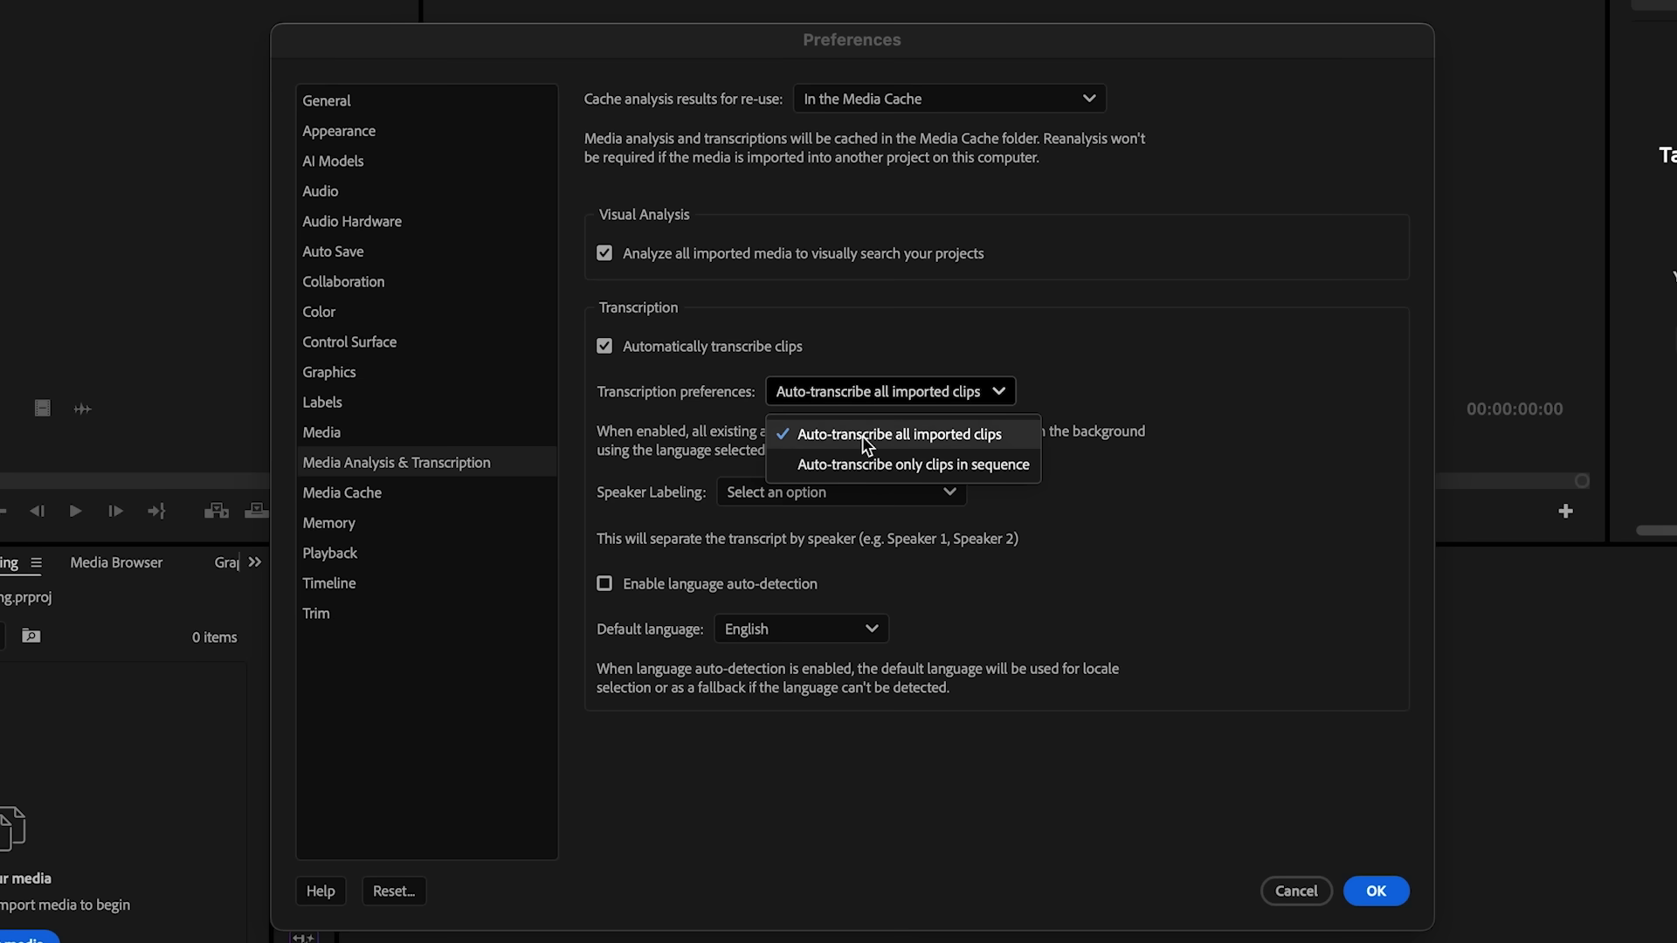
{"action": "left_click", "coordinate": [862, 435]}
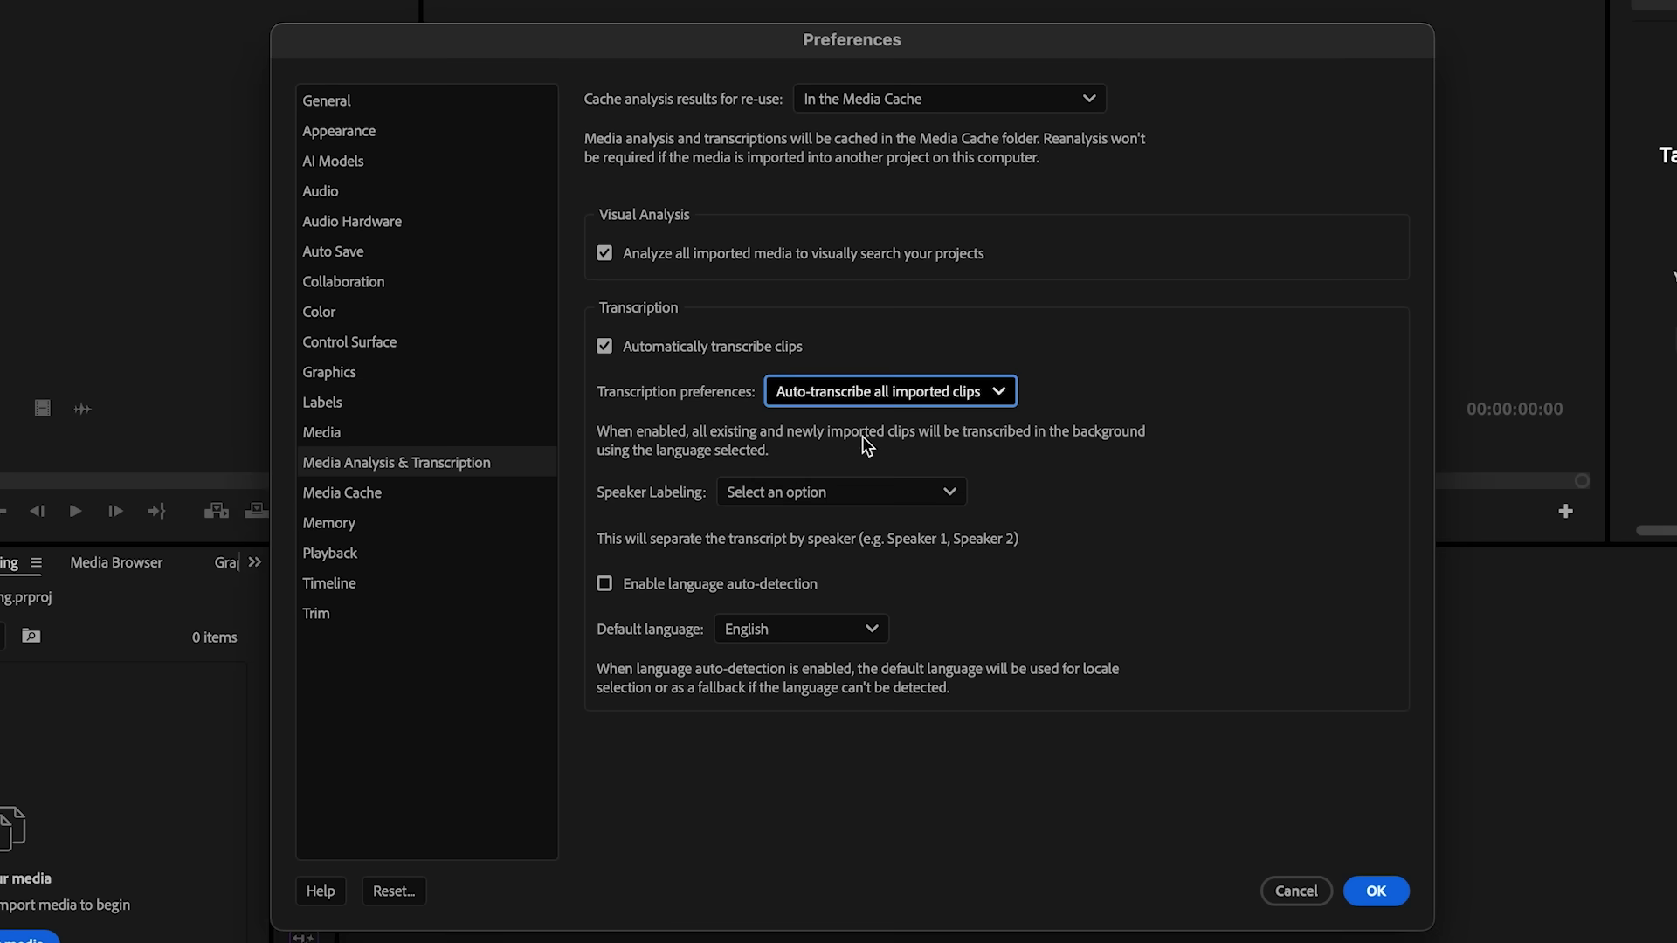
{"action": "left_click", "coordinate": [941, 492]}
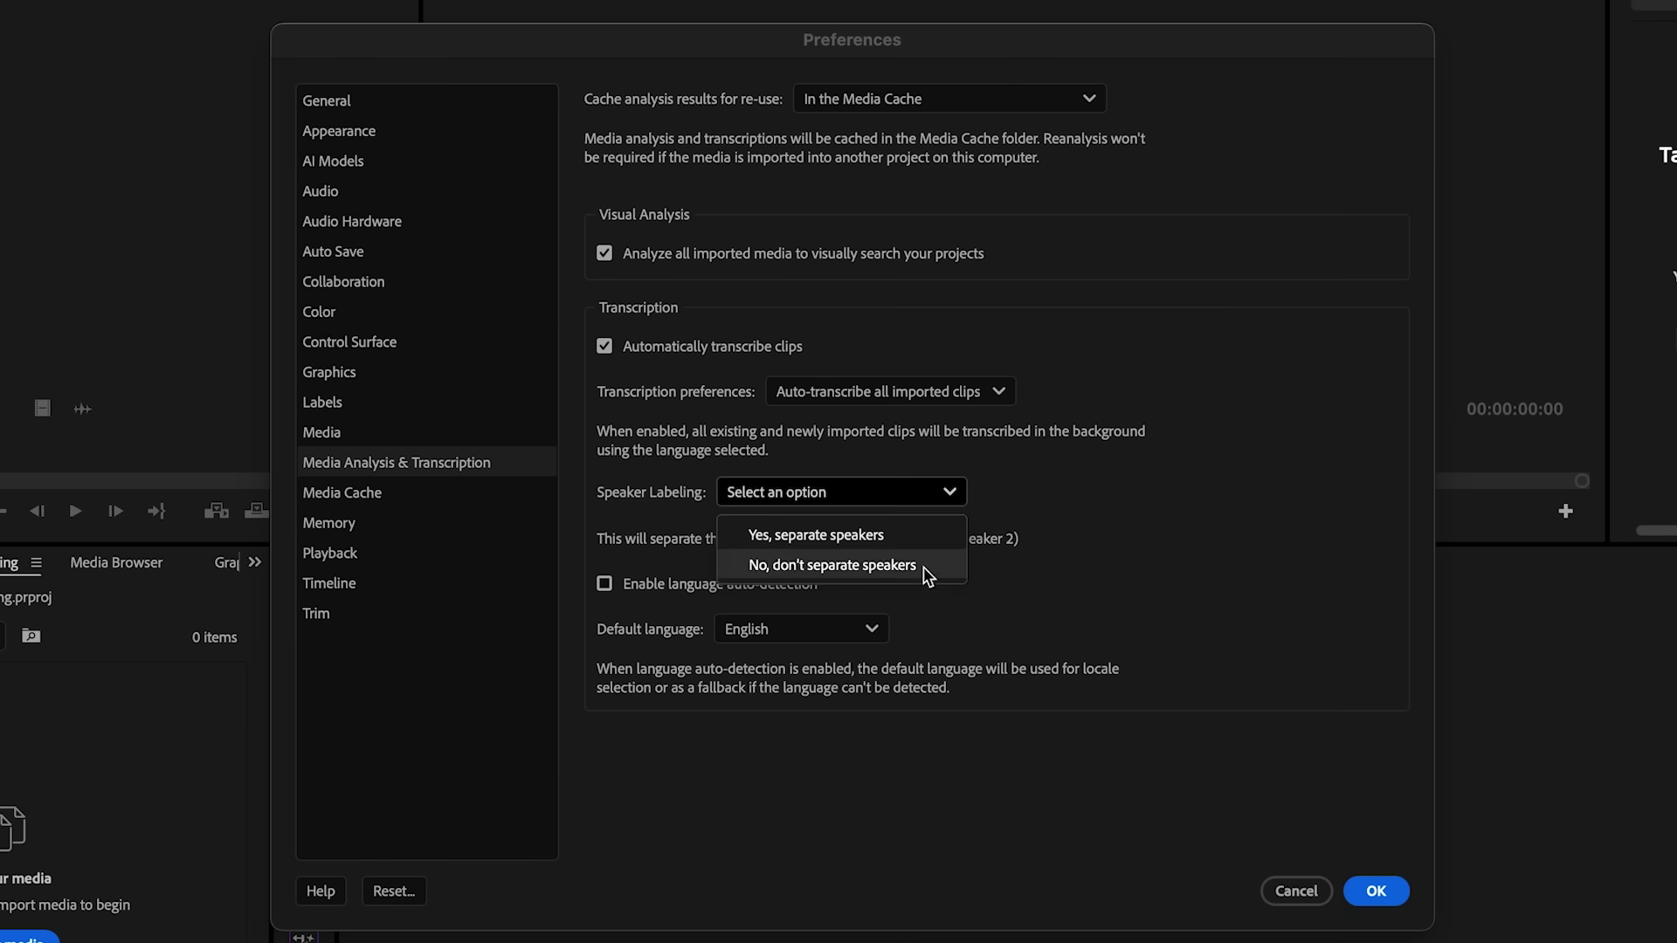
{"action": "left_click", "coordinate": [1073, 449]}
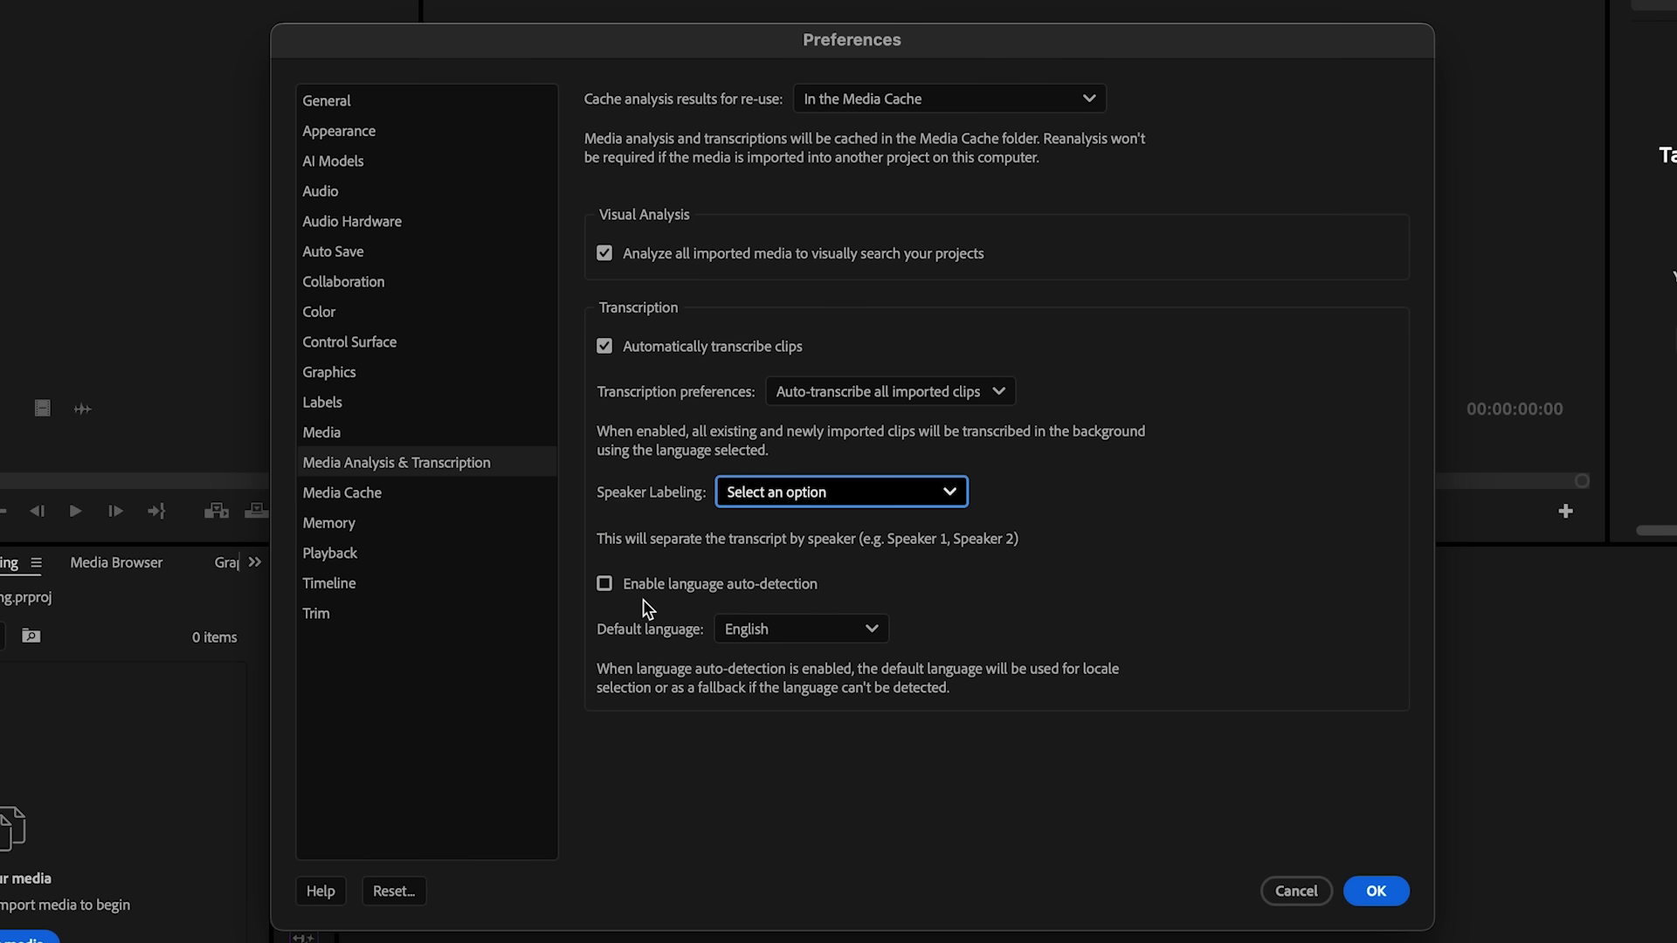
{"action": "left_click", "coordinate": [762, 628]}
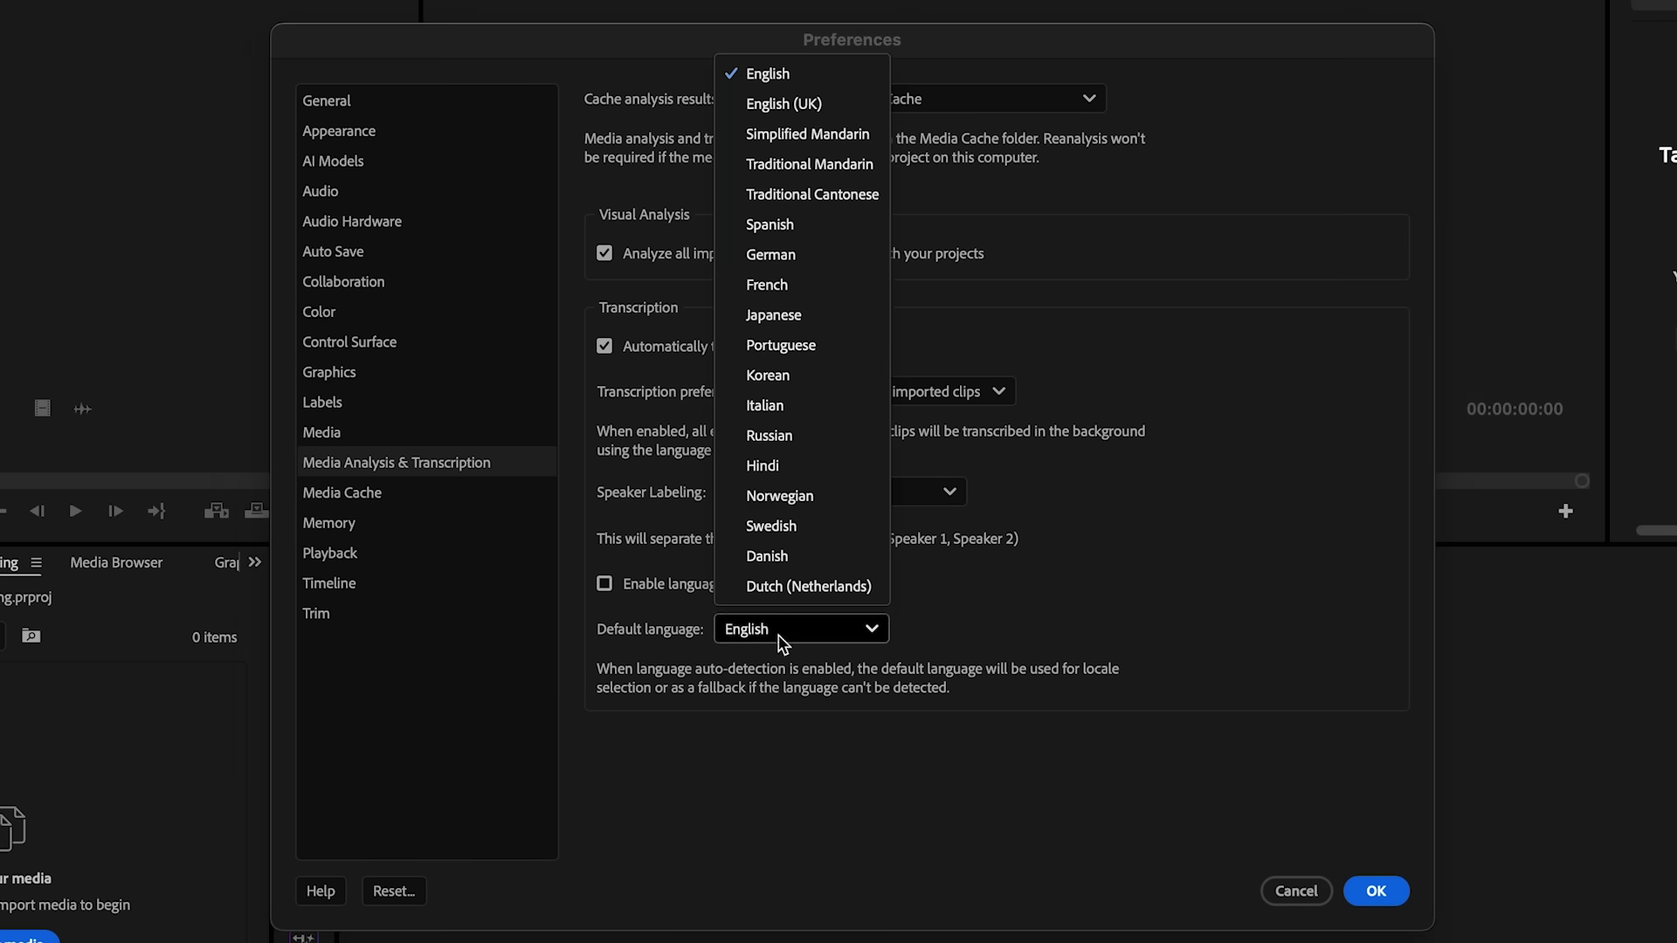
{"action": "left_click", "coordinate": [755, 82]}
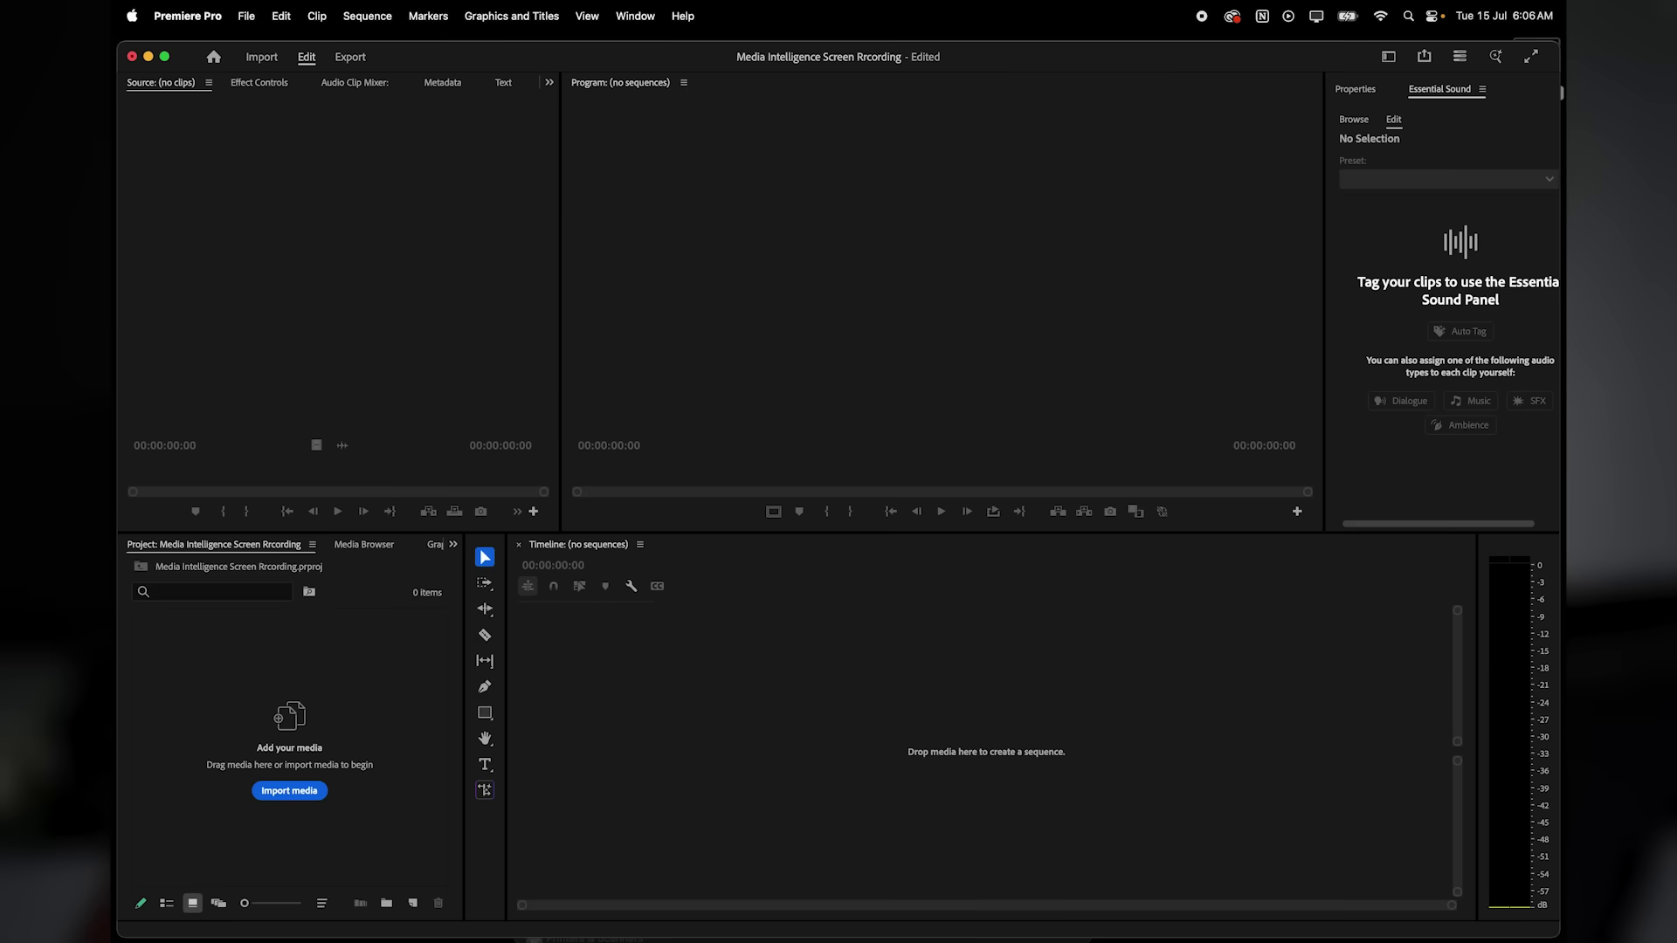
- Import the 33 clips, check background analysis progress, and bring up the Search panel
{"action": "left_click_drag", "start_coordinate": [17, 428], "coordinate": [261, 673]}
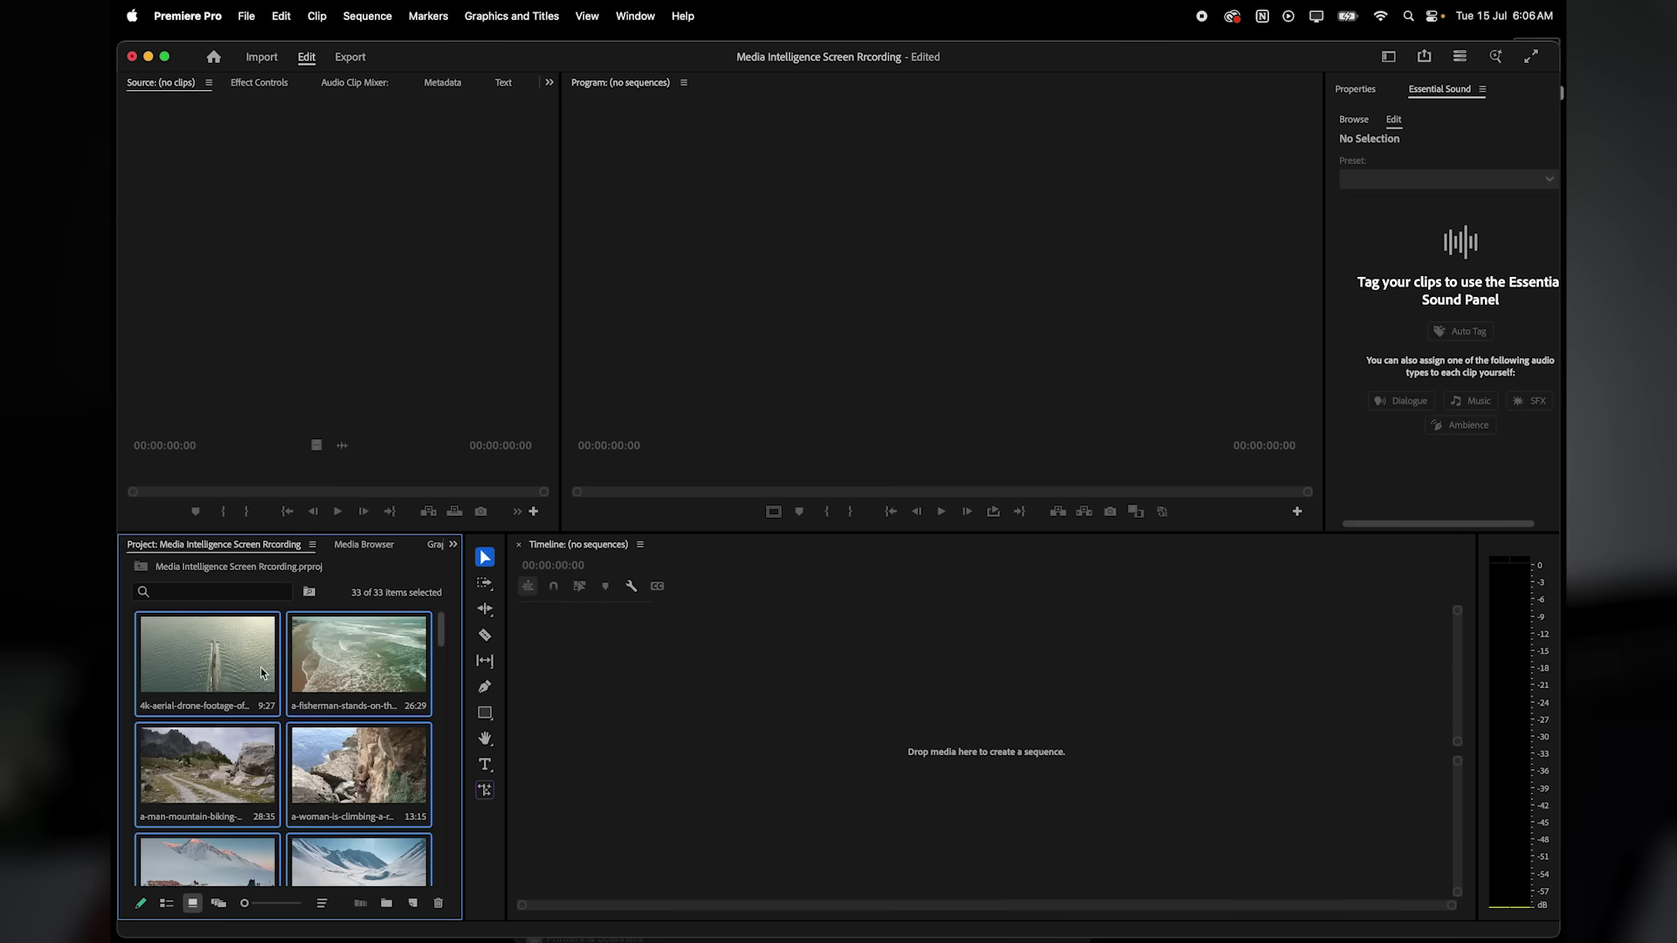
{"action": "left_click", "coordinate": [1460, 56]}
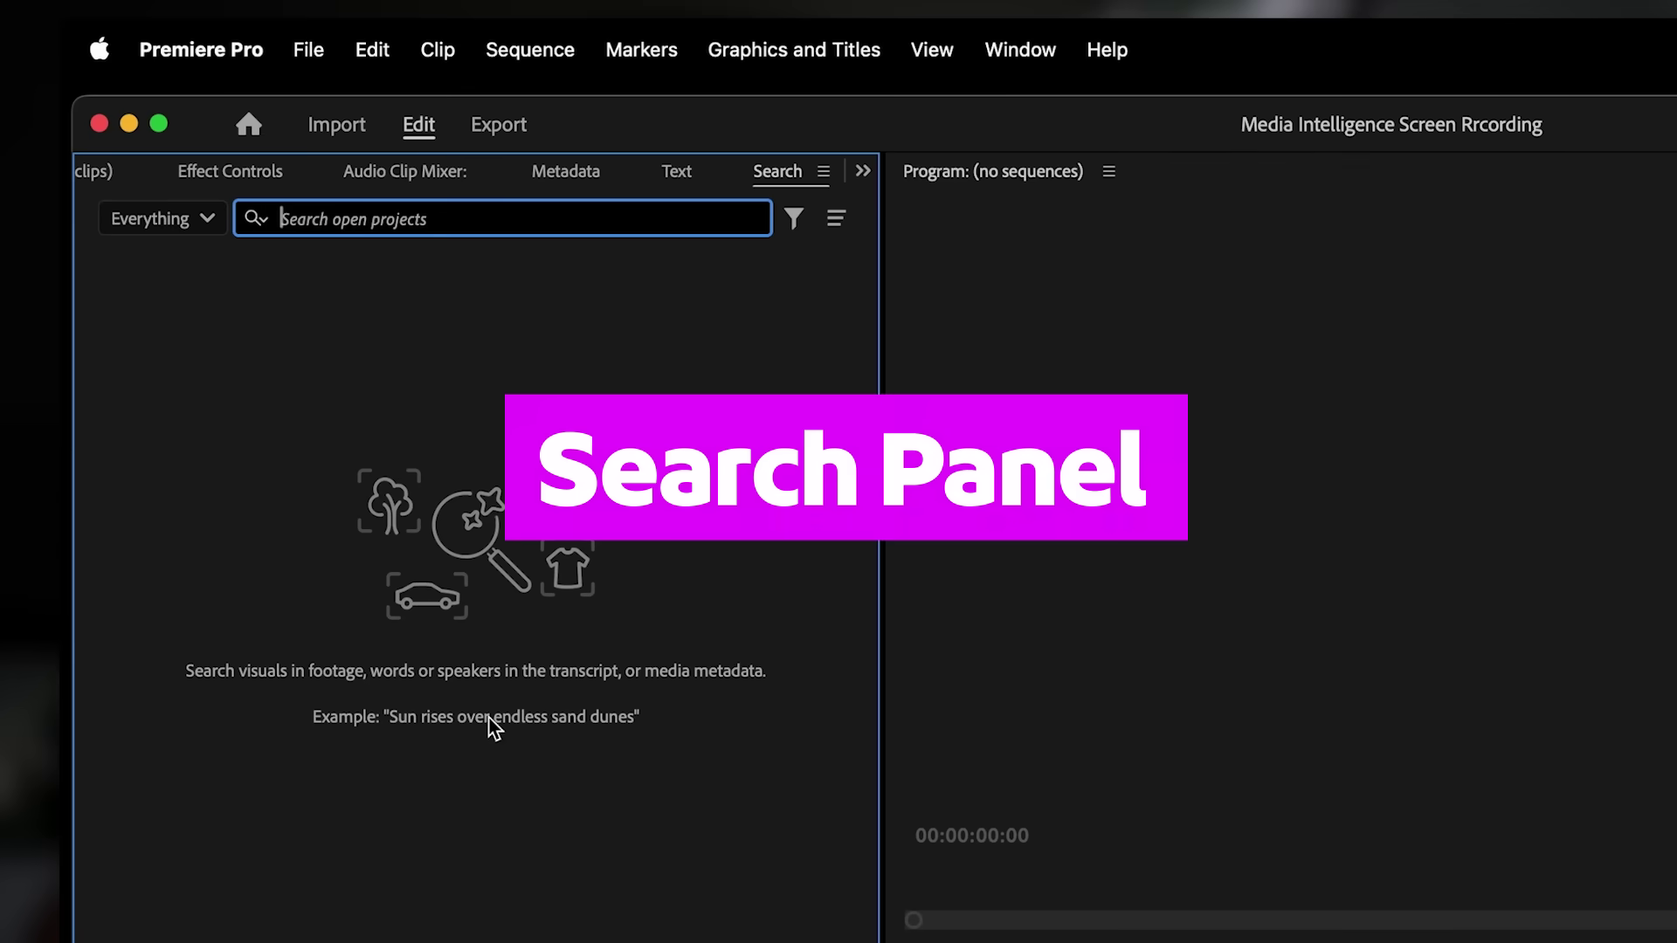
{"action": "left_click", "coordinate": [1036, 52]}
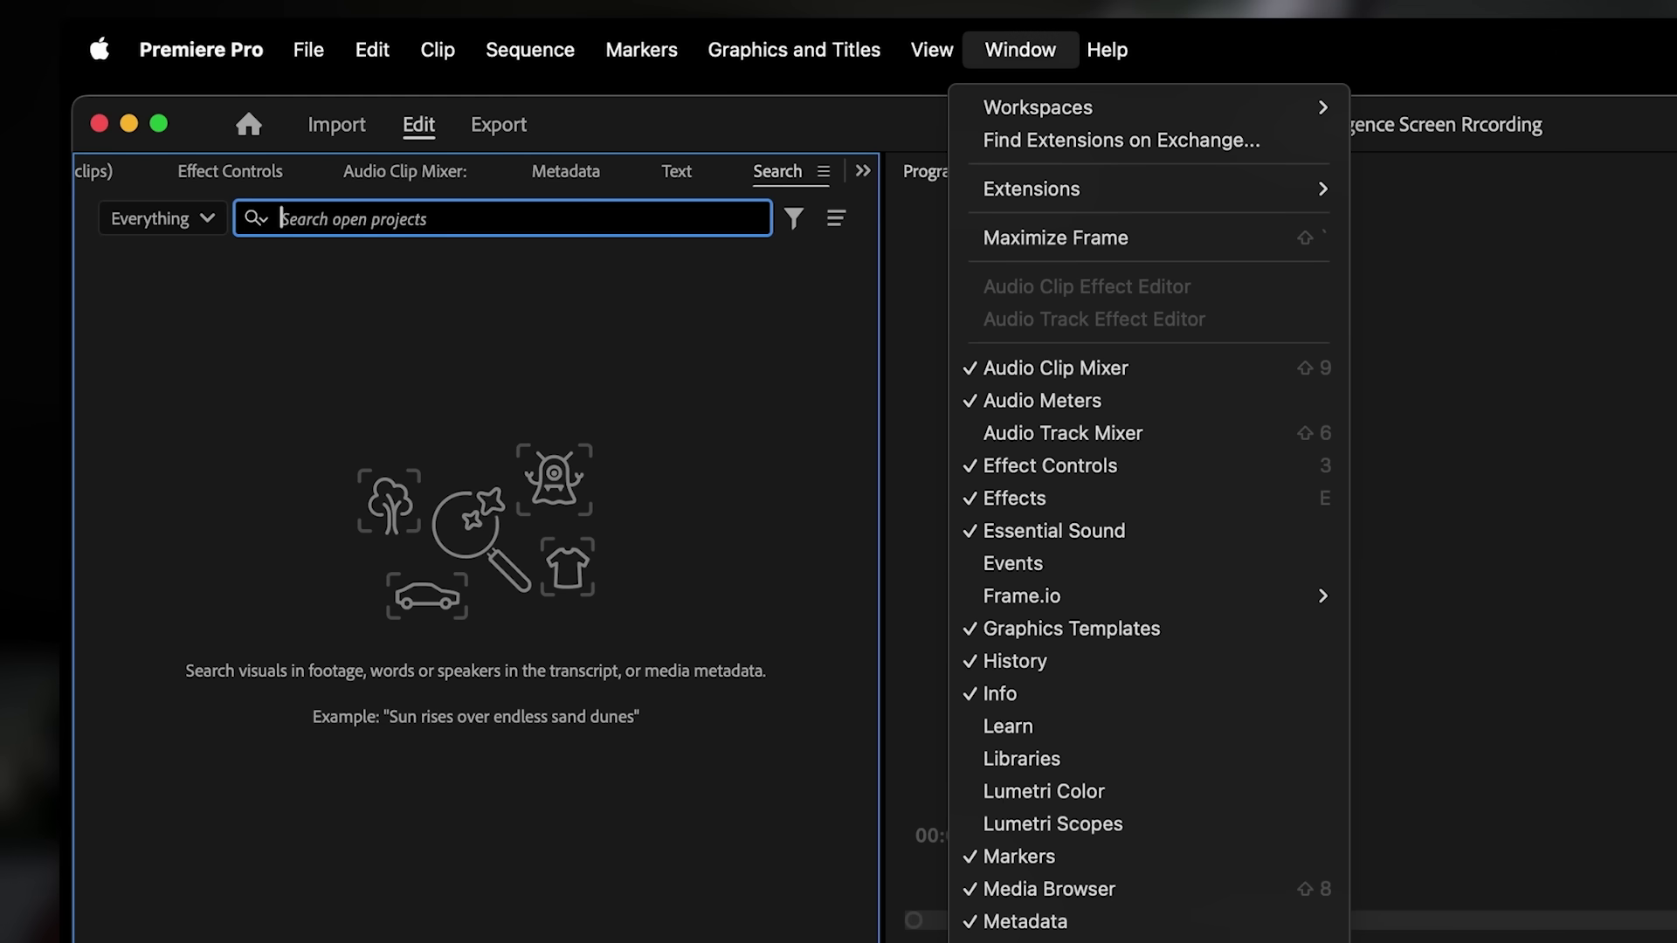
{"action": "left_click", "coordinate": [312, 291]}
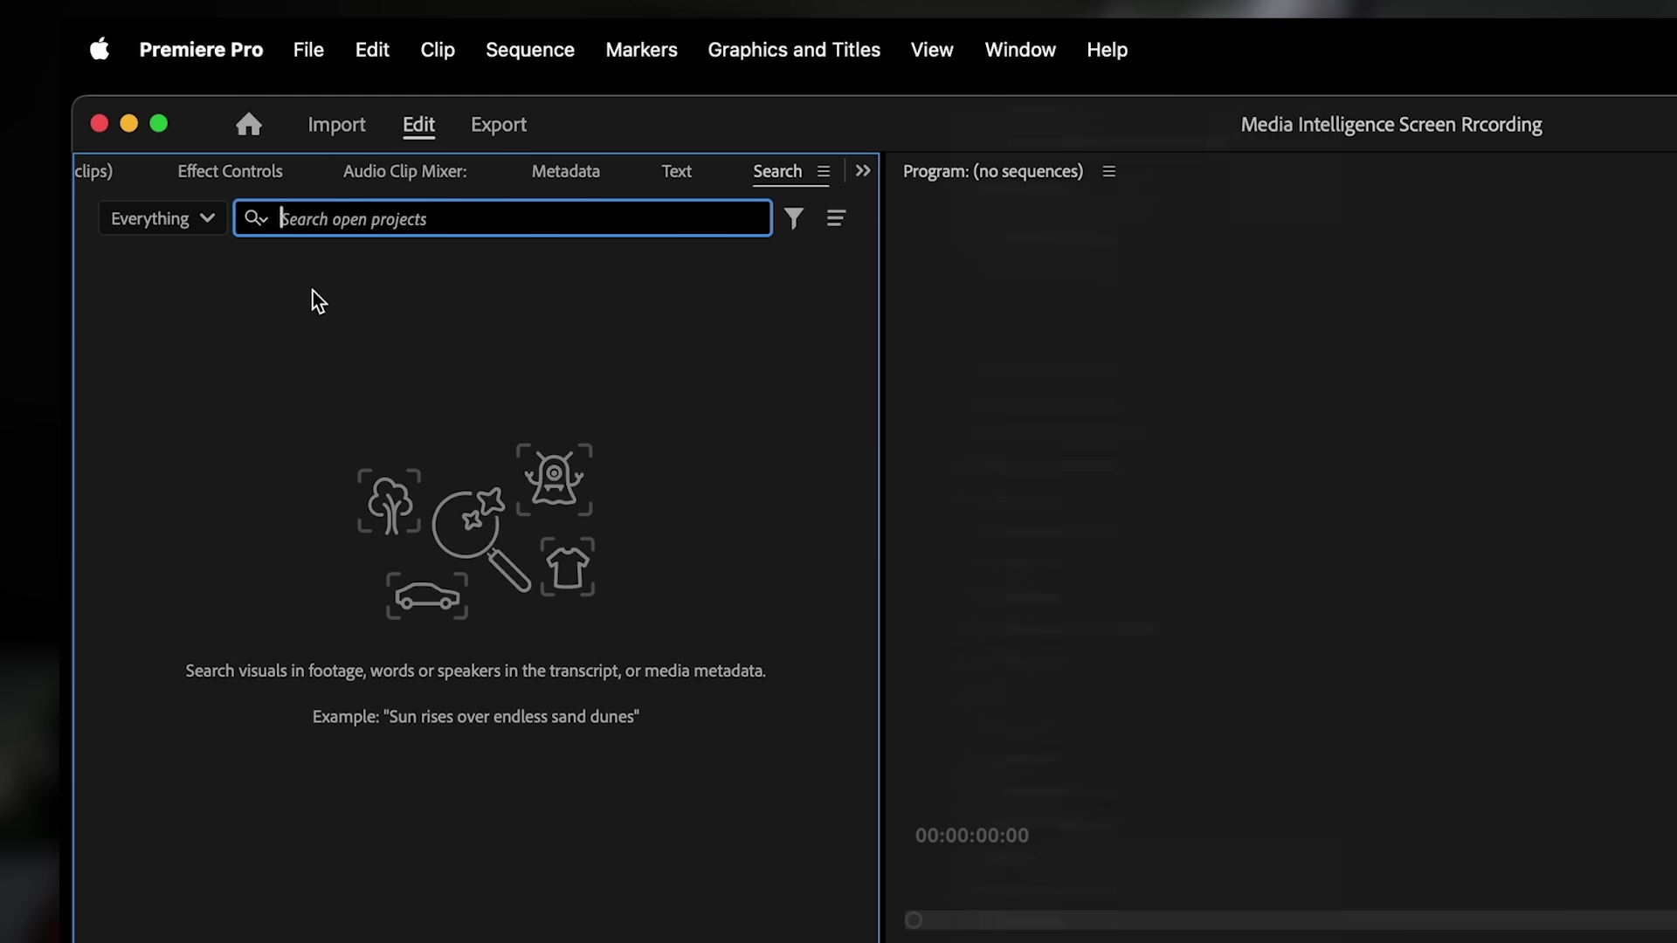
{"action": "left_click", "coordinate": [218, 222]}
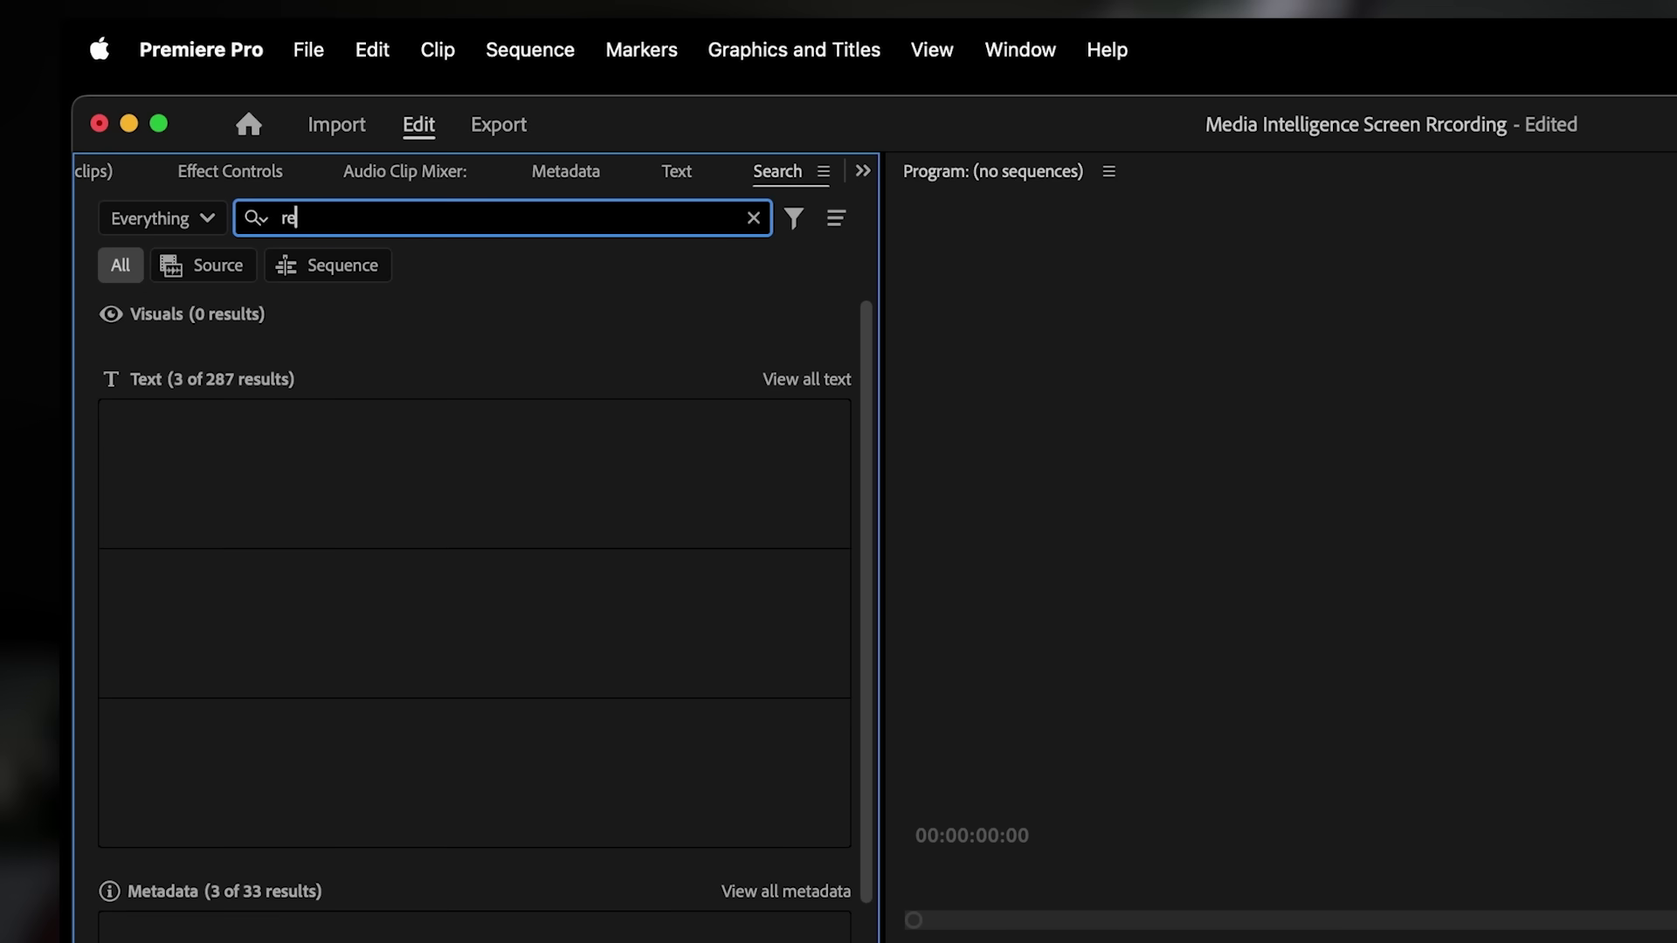
- Limit the 'red' search to Visuals
{"action": "type", "text": "d"}
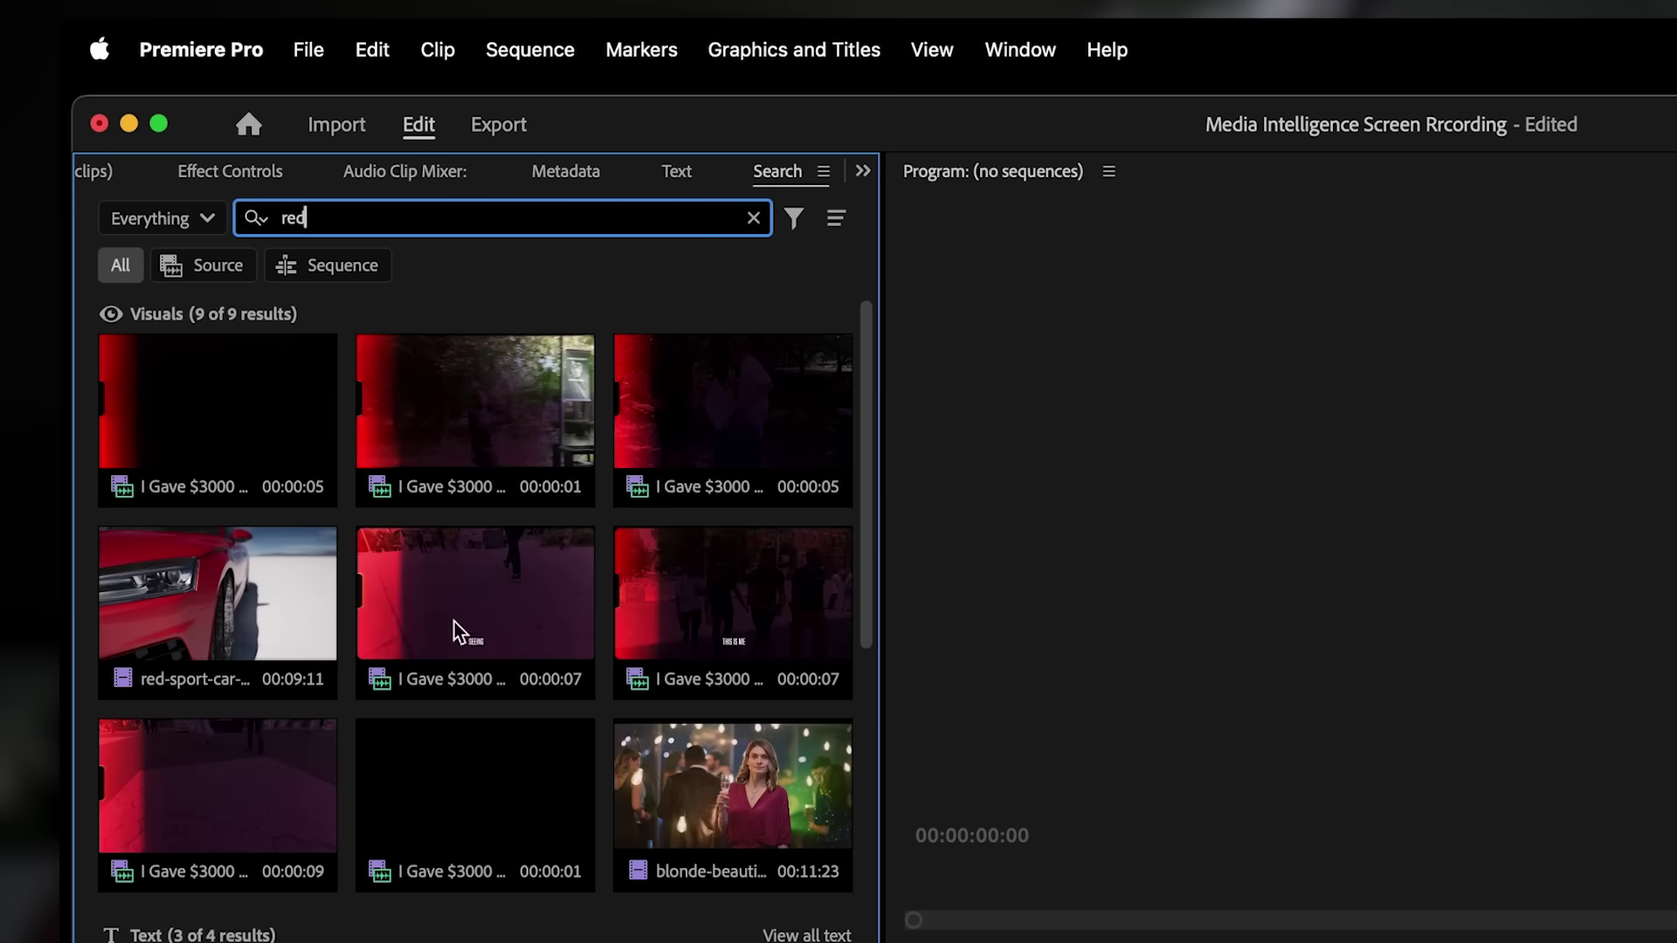
{"action": "left_click", "coordinate": [178, 227]}
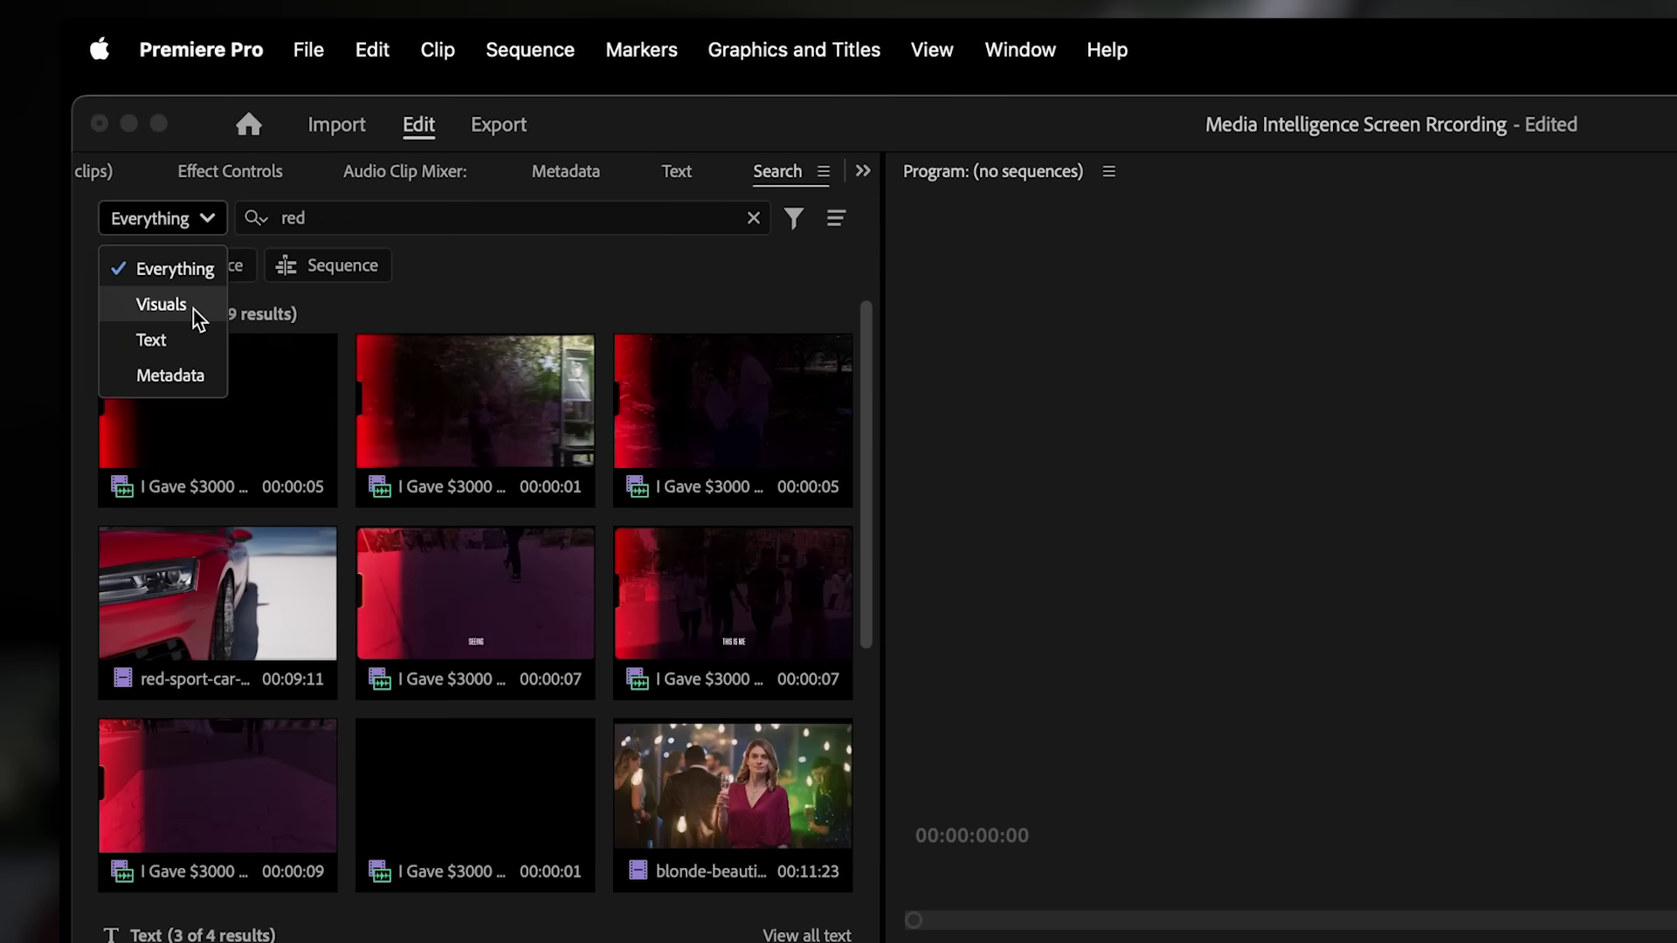
{"action": "left_click", "coordinate": [161, 304]}
- Search visuals for 'red car', then 'snow', then begin the query 'give up'
{"action": "left_click", "coordinate": [449, 222]}
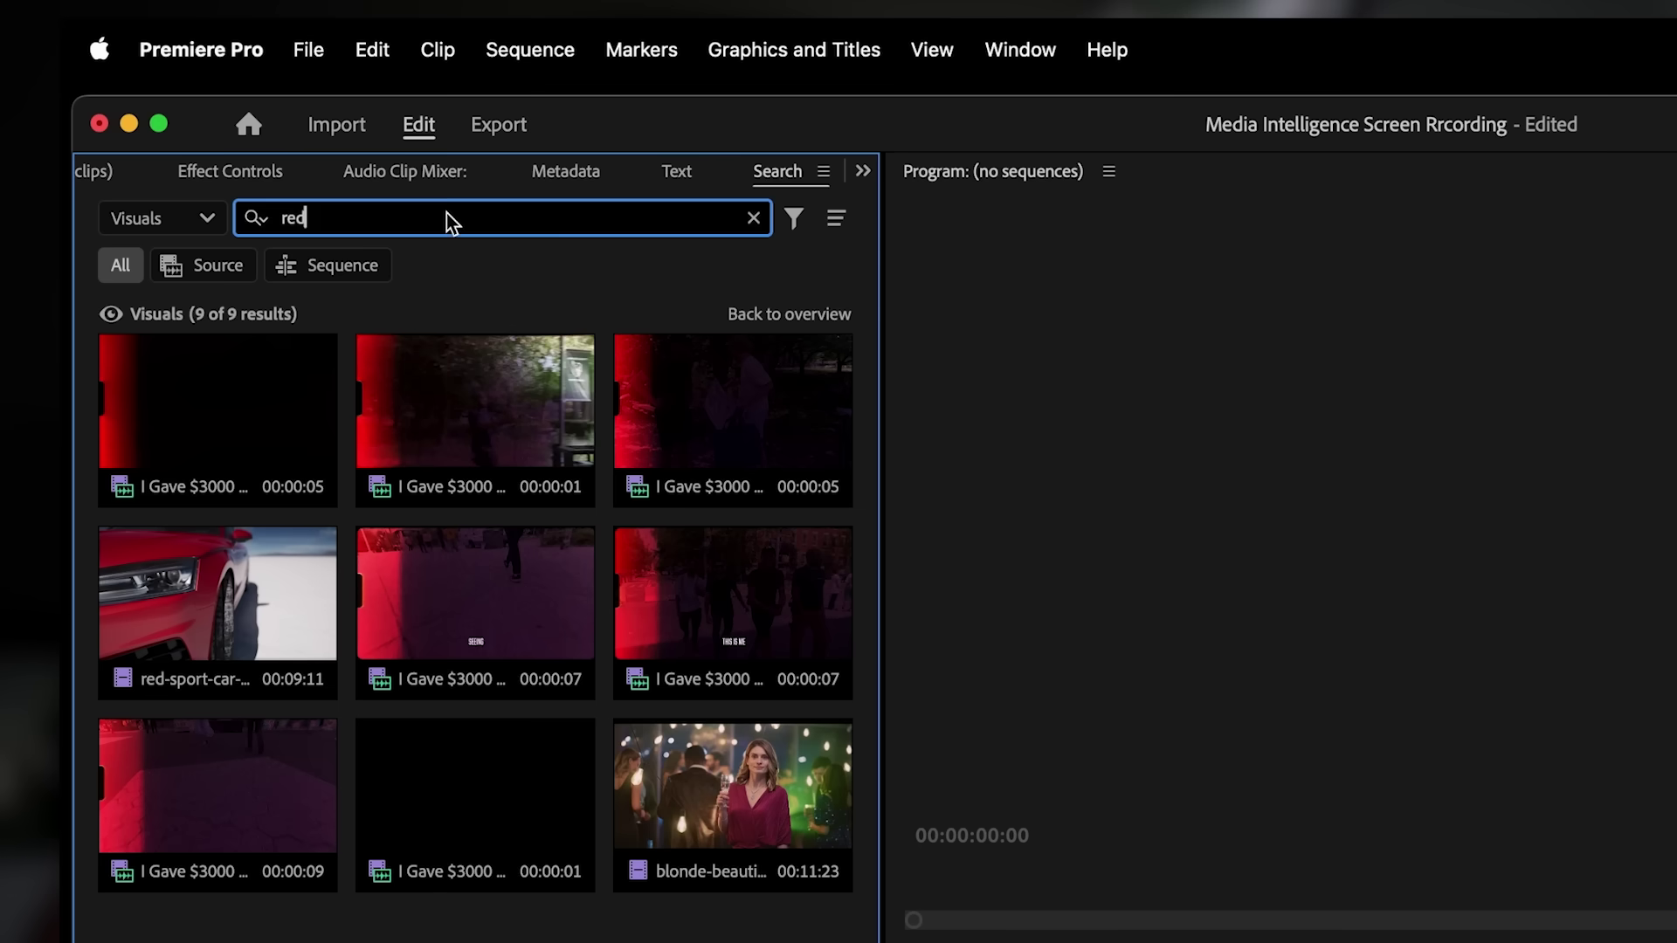
{"action": "type", "text": "car"}
{"action": "key", "text": "Return"}
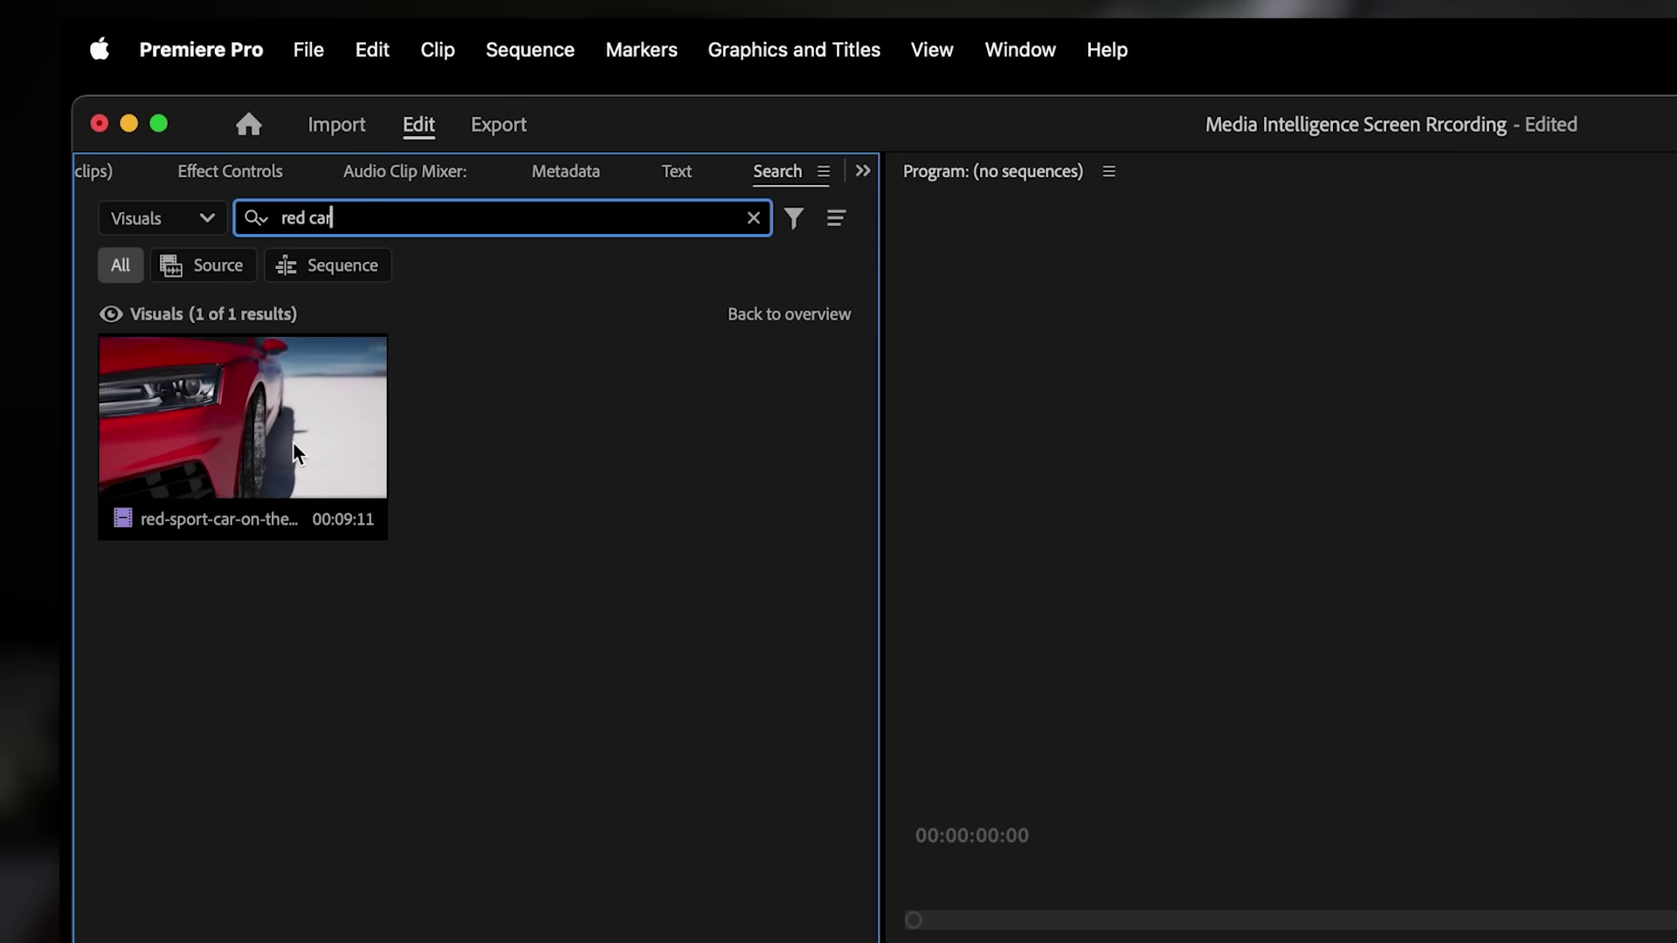
{"action": "key", "text": "BackSpace"}
{"action": "key", "text": "BackSpace"}
{"action": "key", "text": "BackSpace"}
{"action": "key", "text": "BackSpace"}
{"action": "key", "text": "BackSpace"}
{"action": "key", "text": "BackSpace"}
{"action": "key", "text": "BackSpace"}
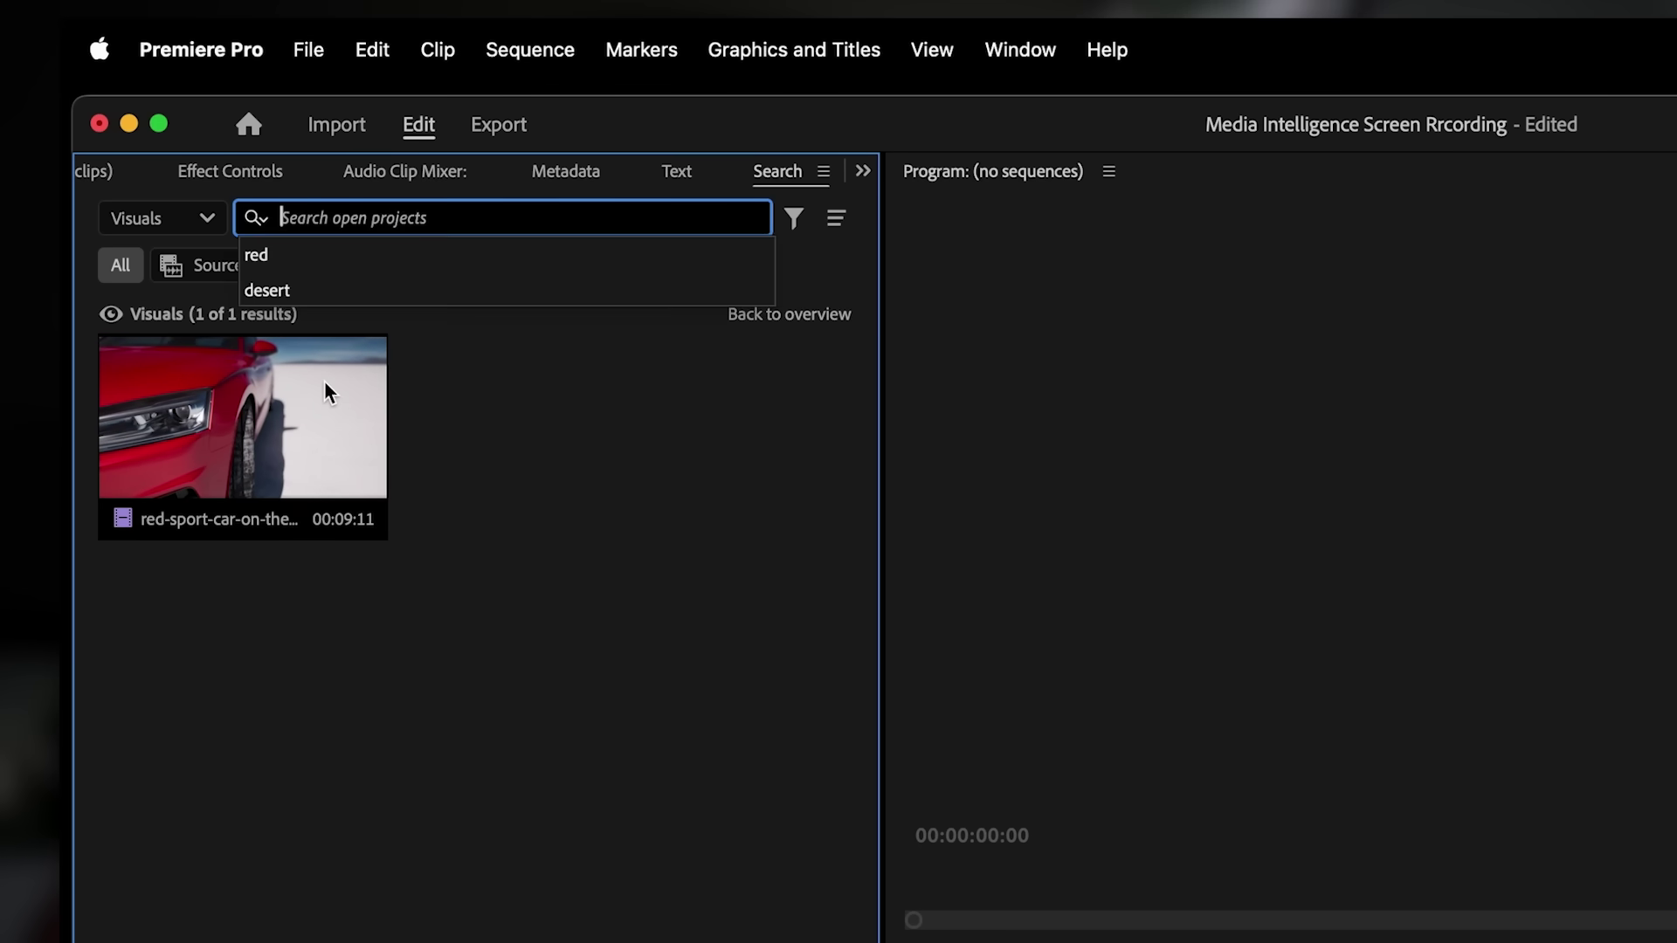
{"action": "type", "text": "snow"}
{"action": "key", "text": "Return"}
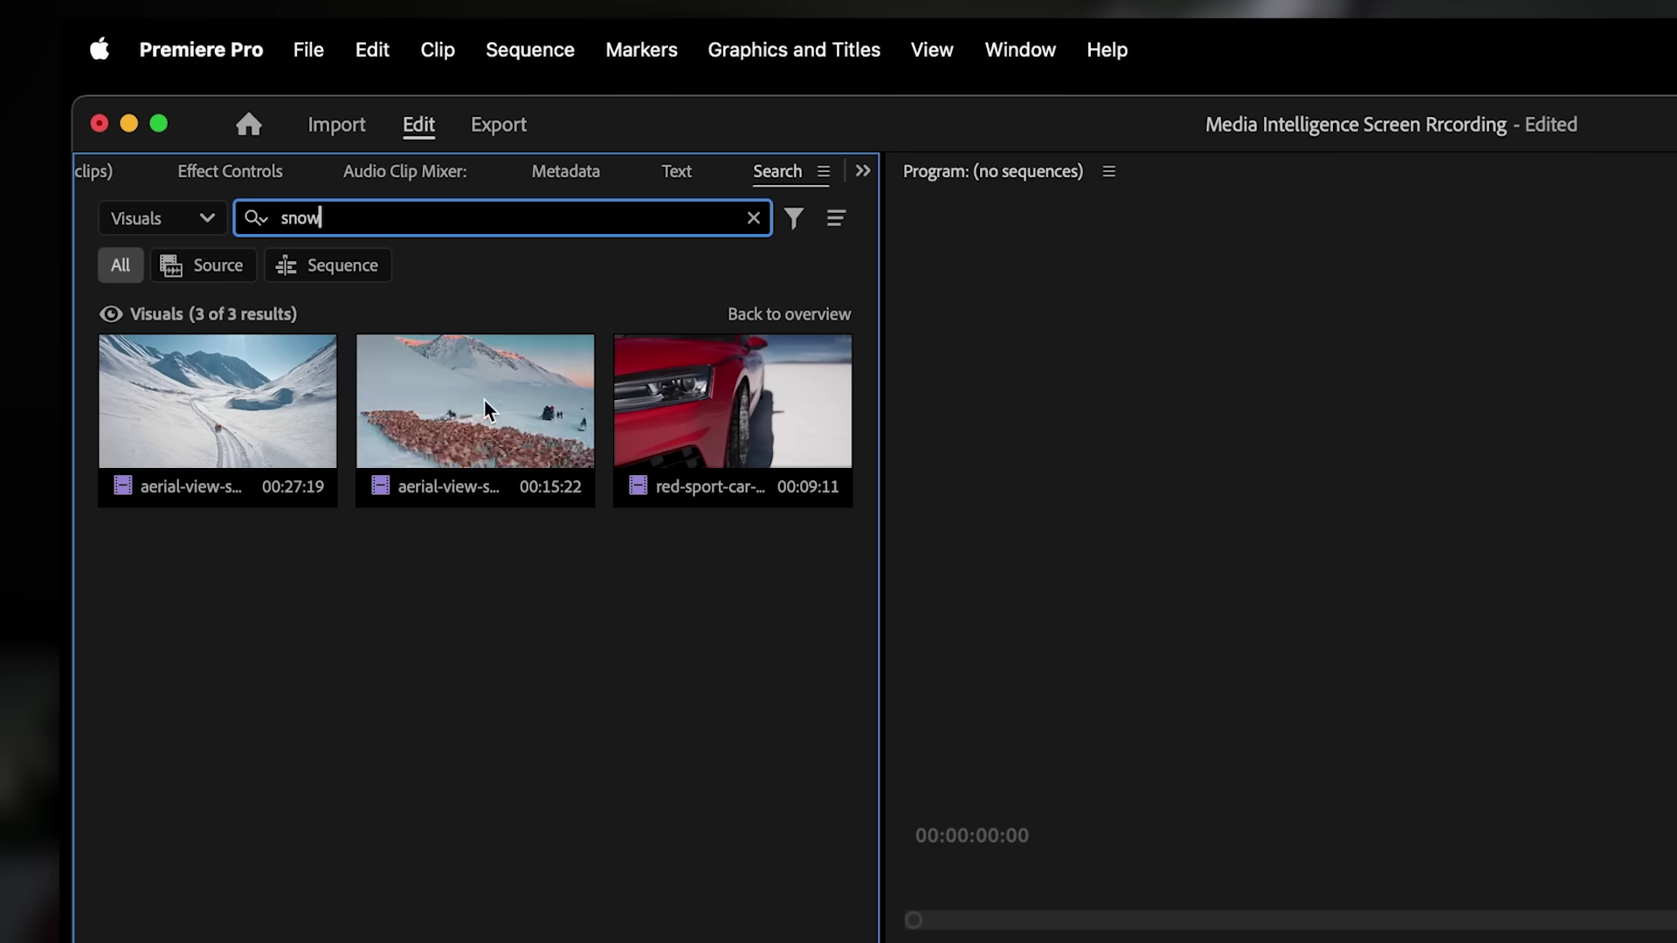
{"action": "key", "text": "BackSpace"}
{"action": "key", "text": "BackSpace"}
{"action": "key", "text": "BackSpace"}
{"action": "key", "text": "BackSpace"}
{"action": "type", "text": "give"}
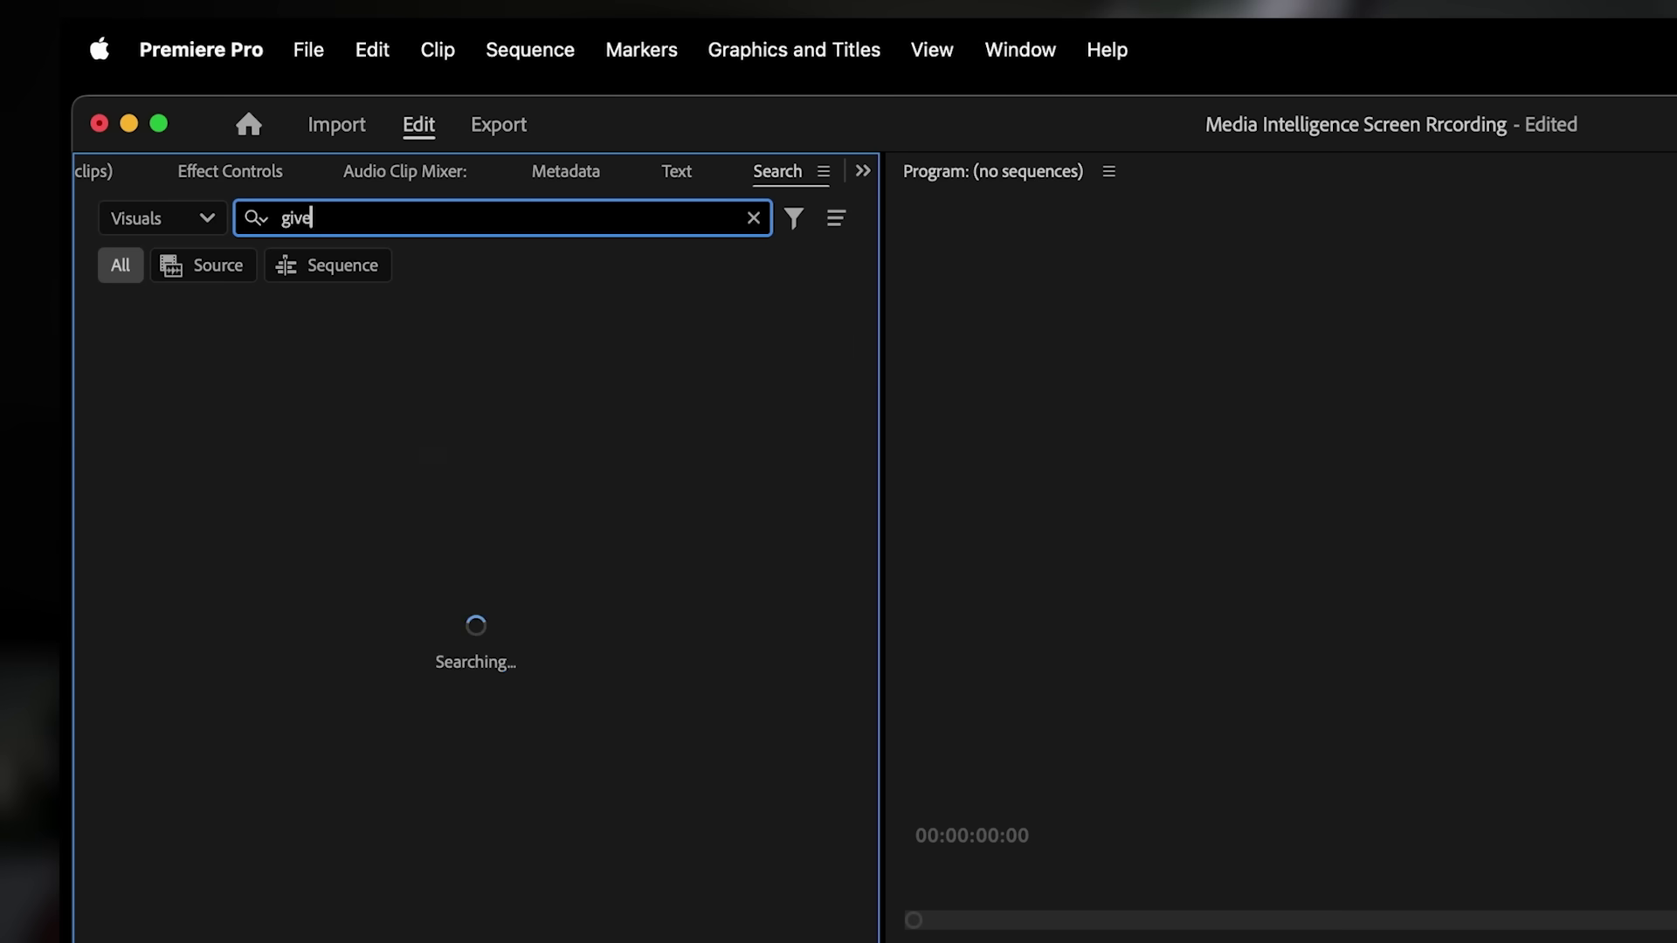
{"action": "type", "text": " up"}
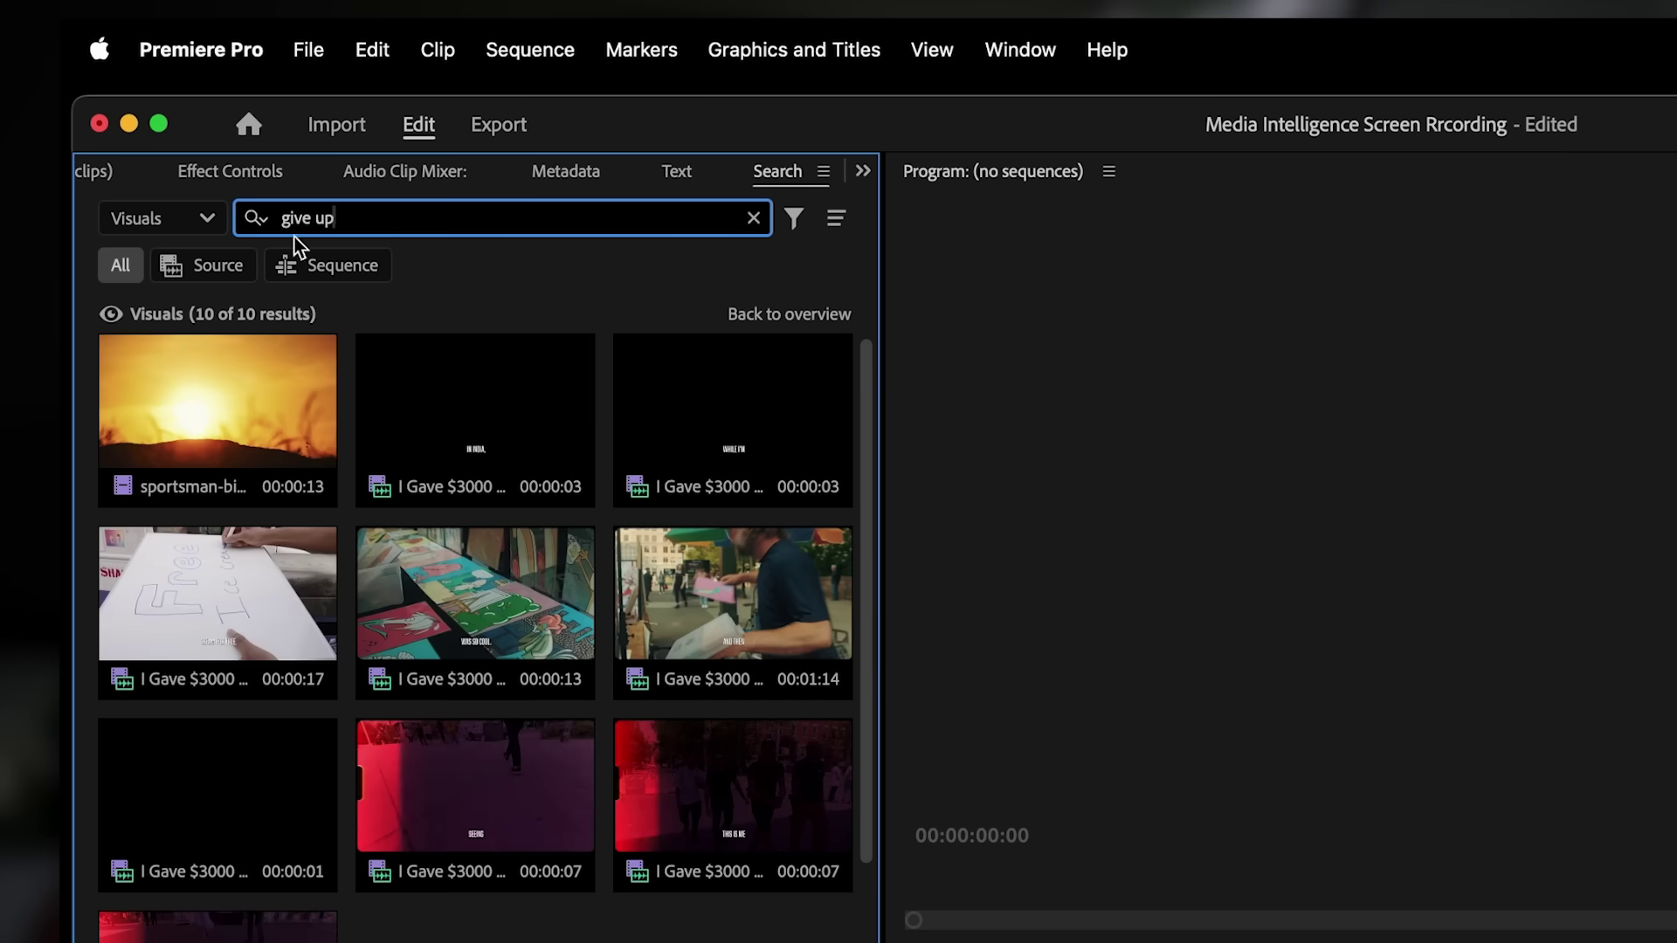
- Switch the search scope to Metadata and query 'slow m'
{"action": "left_click", "coordinate": [177, 233]}
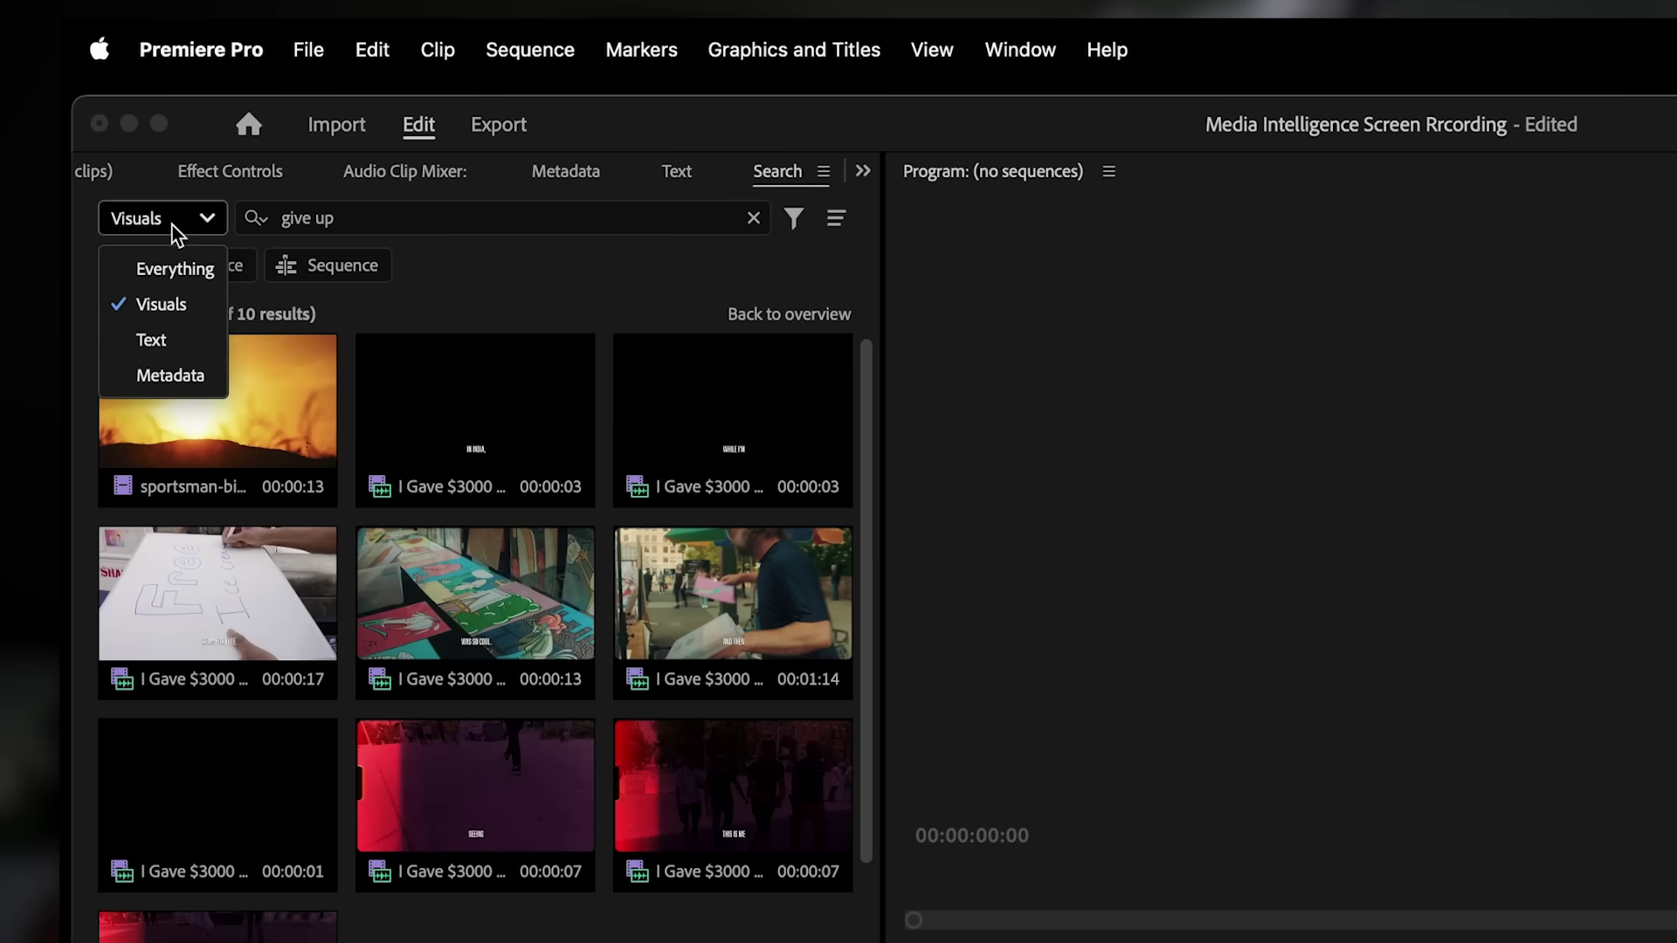
{"action": "left_click", "coordinate": [189, 337]}
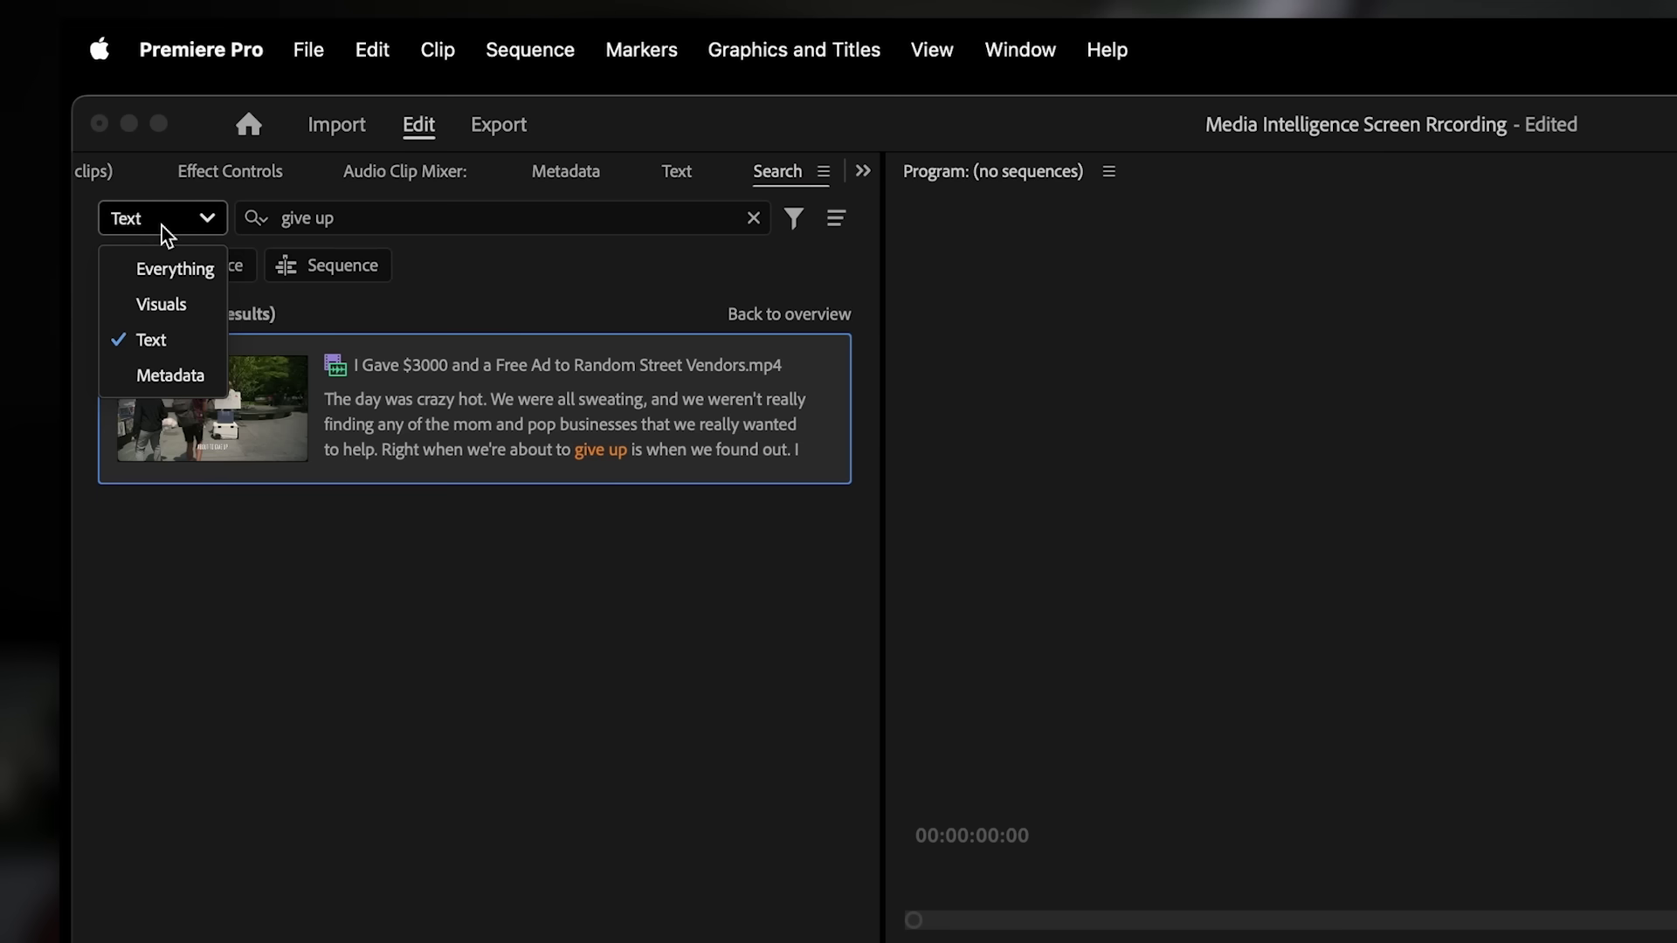
{"action": "left_click", "coordinate": [199, 374]}
{"action": "left_click", "coordinate": [354, 223]}
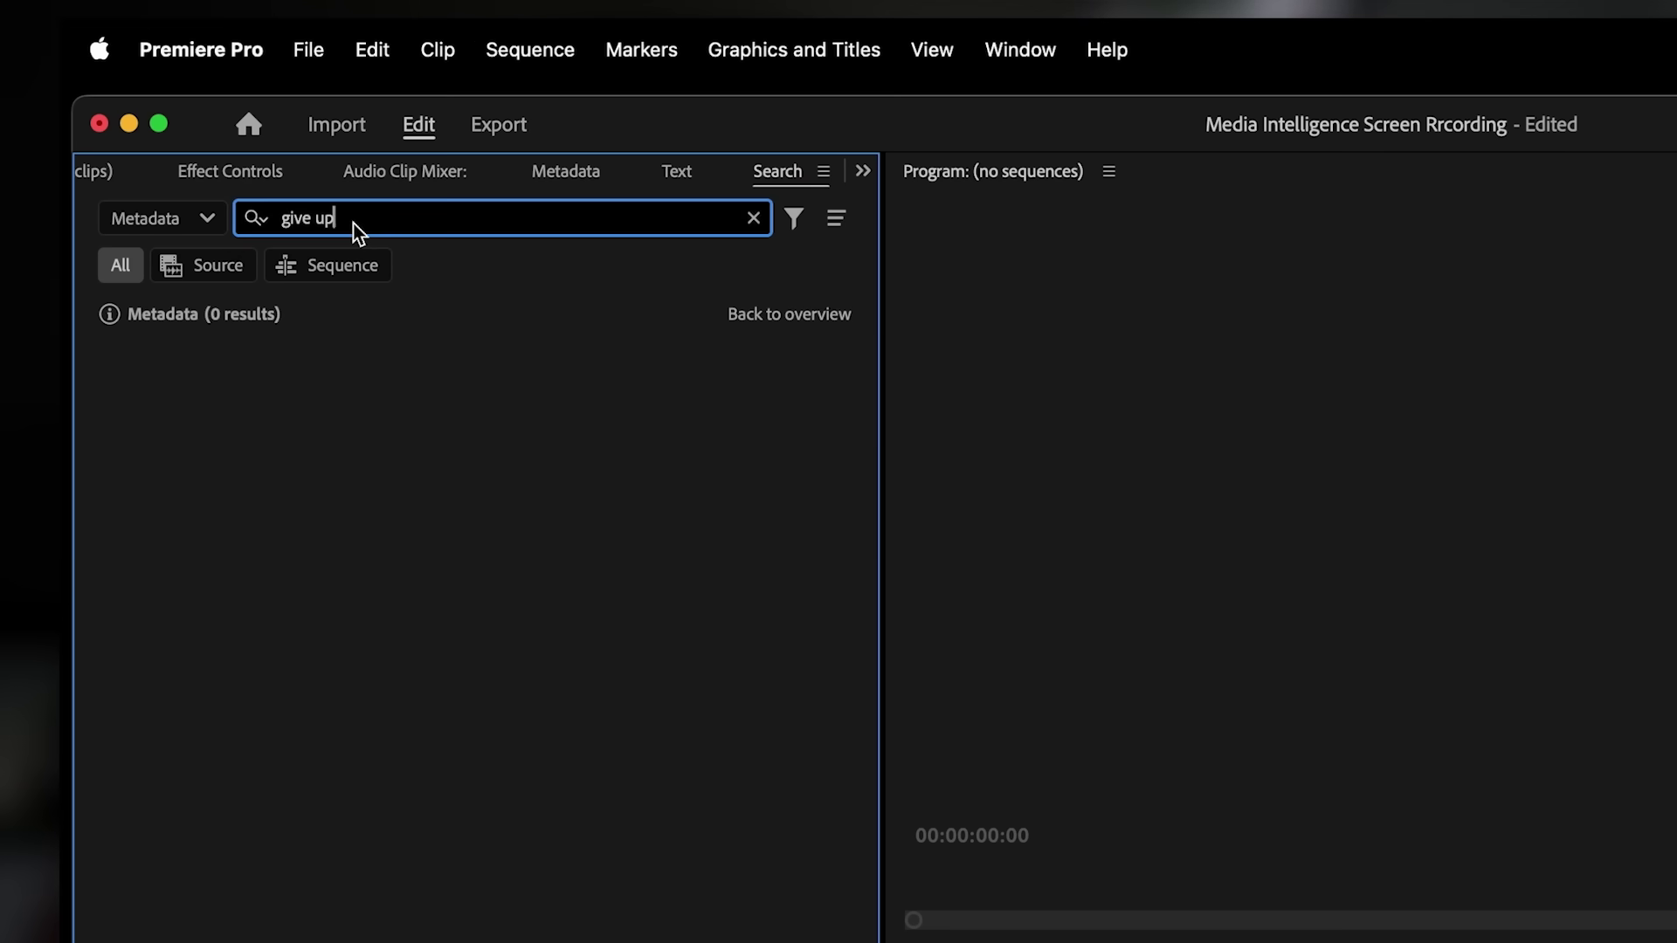
{"action": "key", "text": "BackSpace"}
{"action": "key", "text": "BackSpace"}
{"action": "key", "text": "BackSpace"}
{"action": "key", "text": "BackSpace"}
{"action": "key", "text": "BackSpace"}
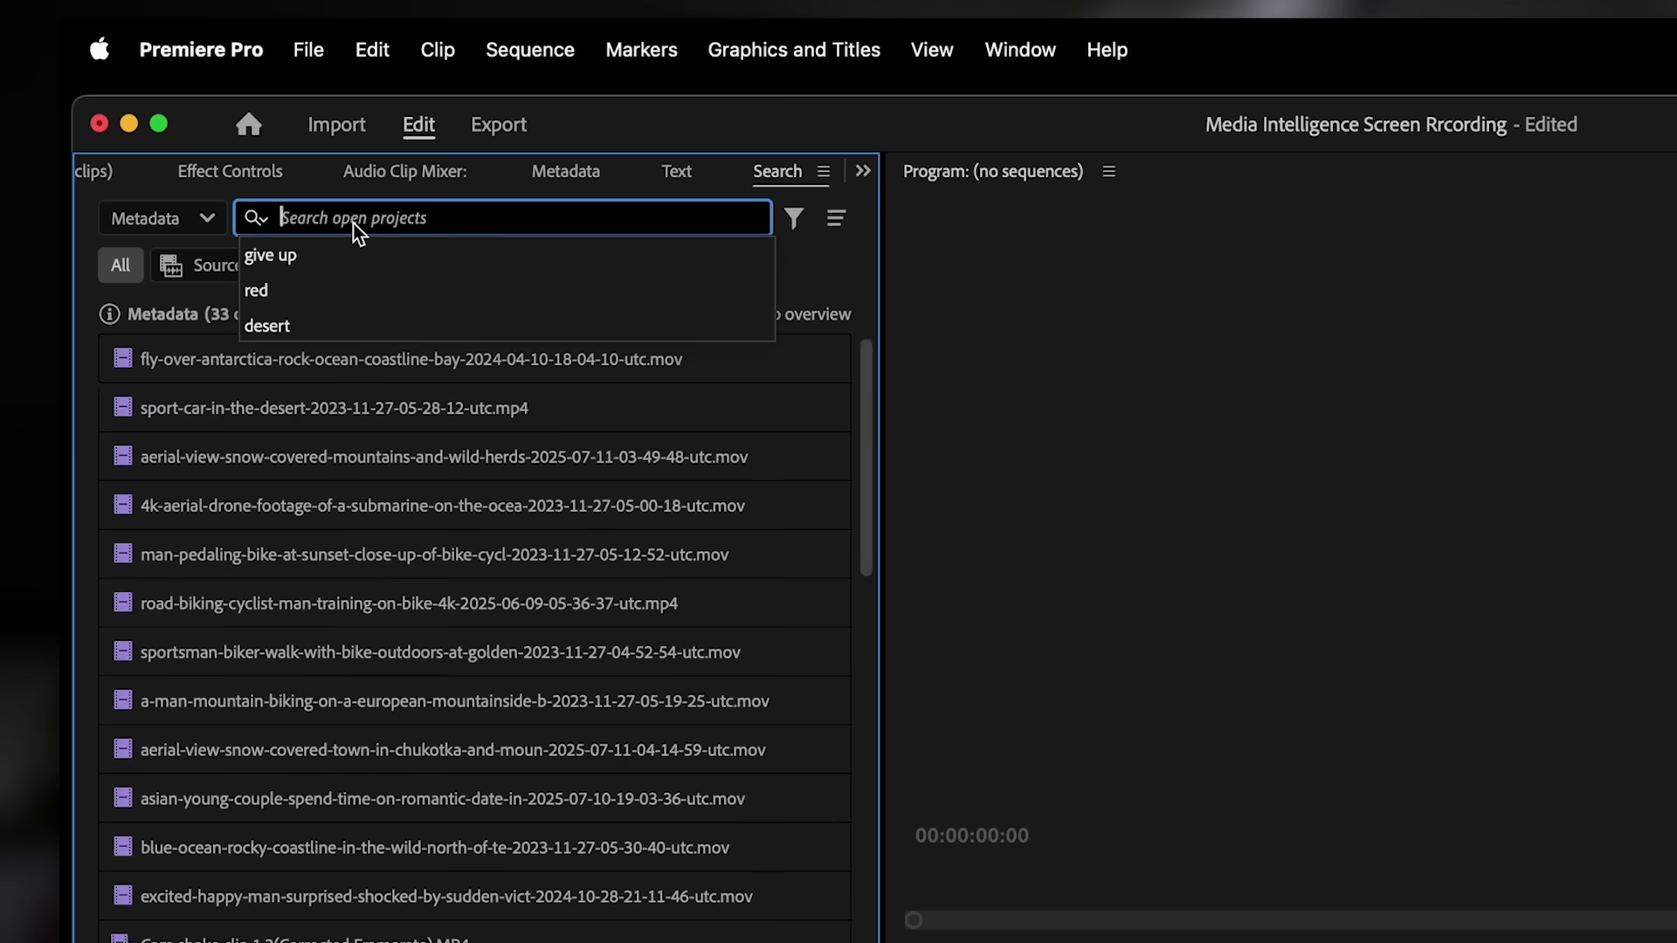
{"action": "type", "text": "slow mo"}
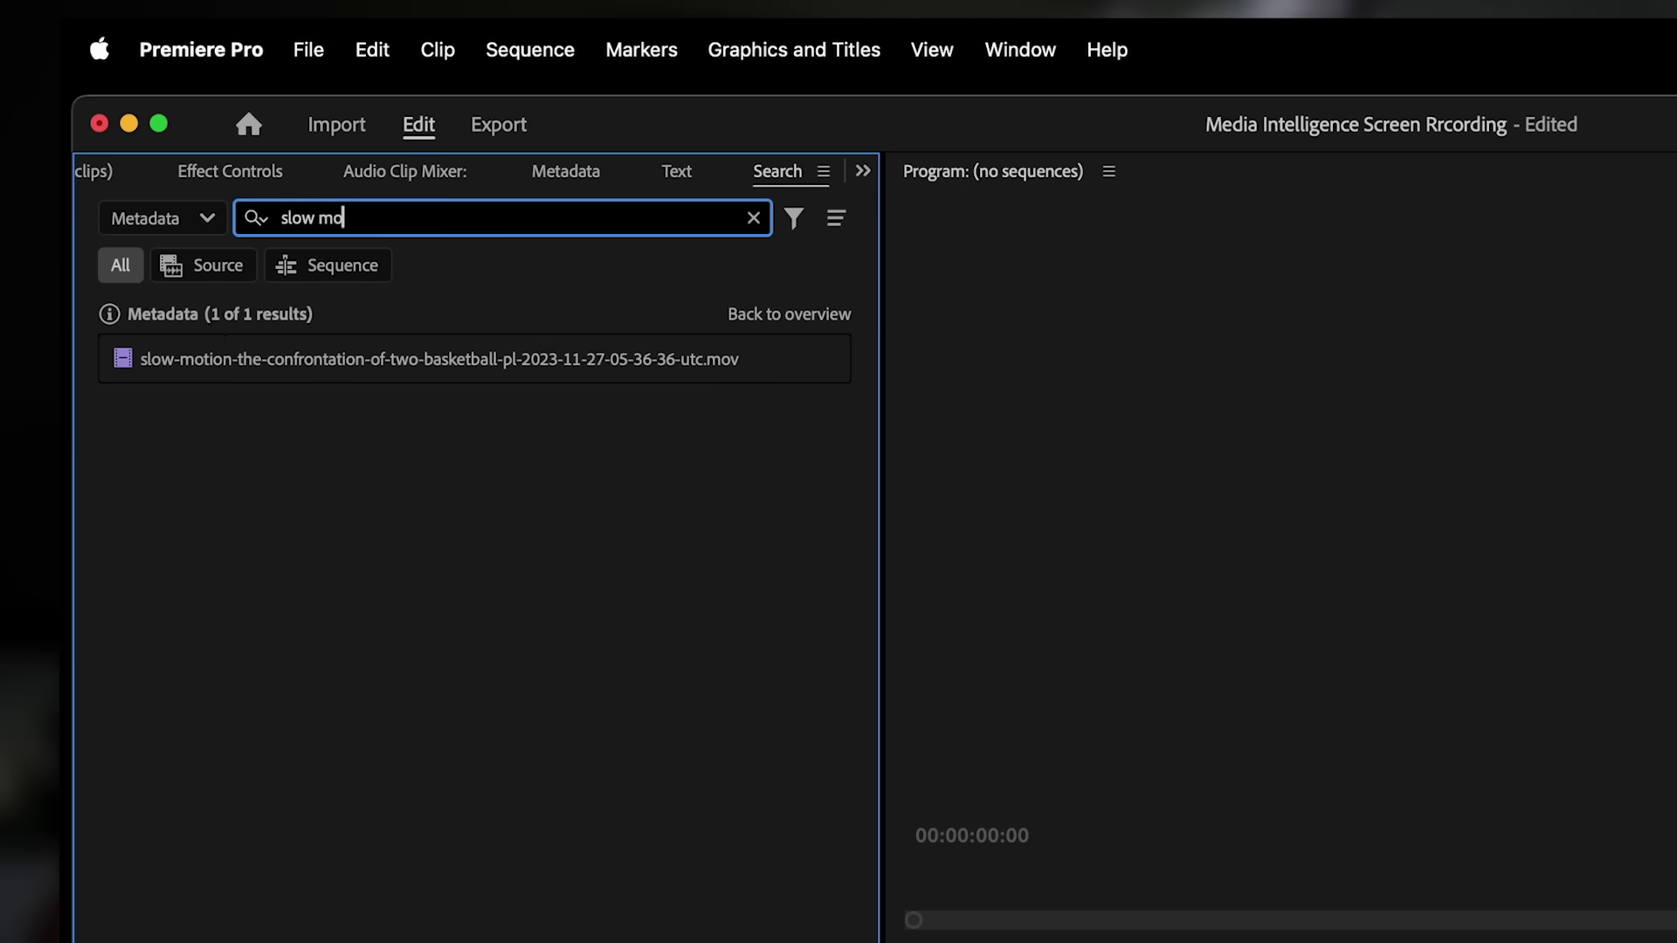
- Open the slow-motion basketball clip in the Source monitor and play it
{"action": "left_click", "coordinate": [197, 358]}
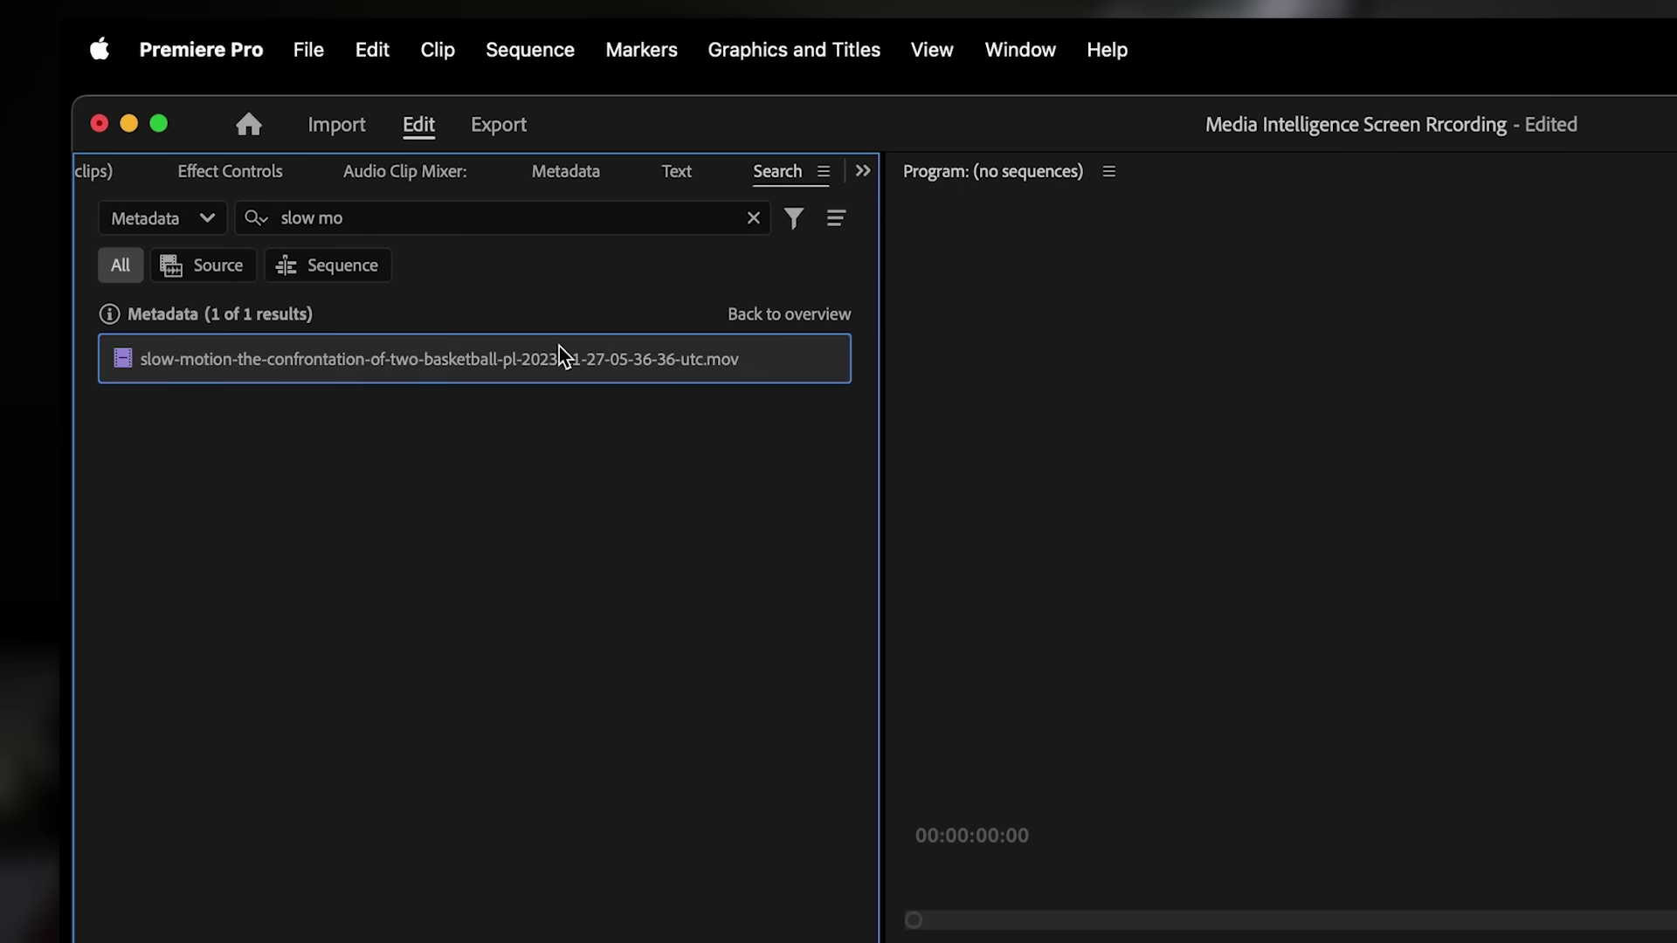
{"action": "double_click", "coordinate": [515, 358]}
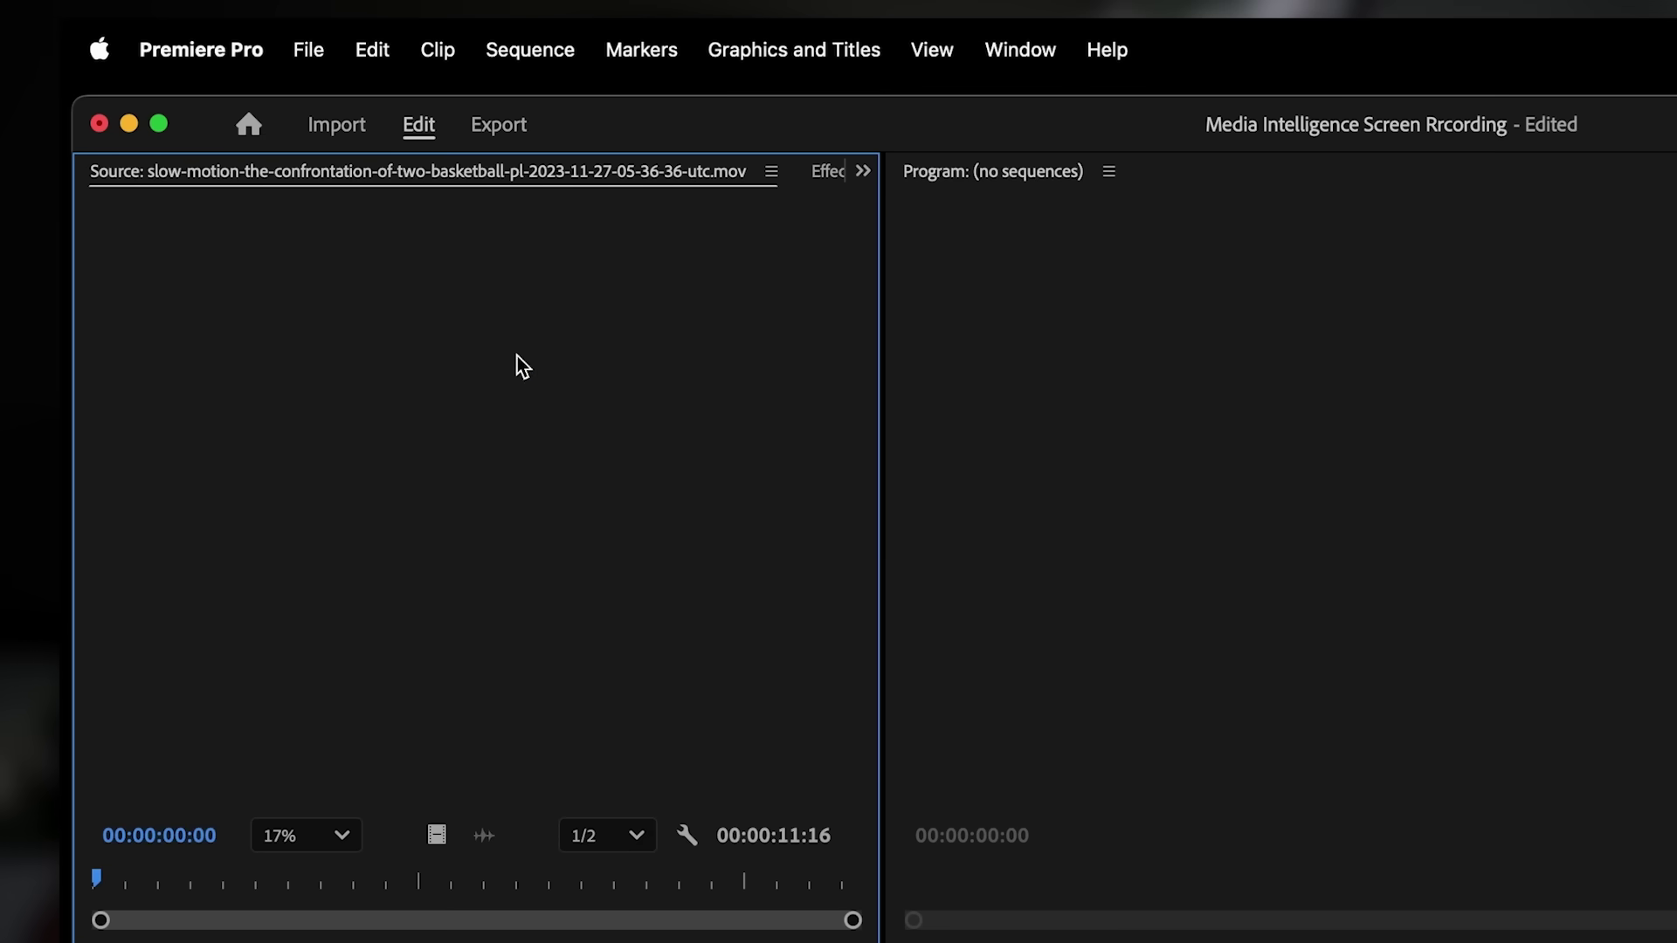
{"action": "key", "text": "space"}
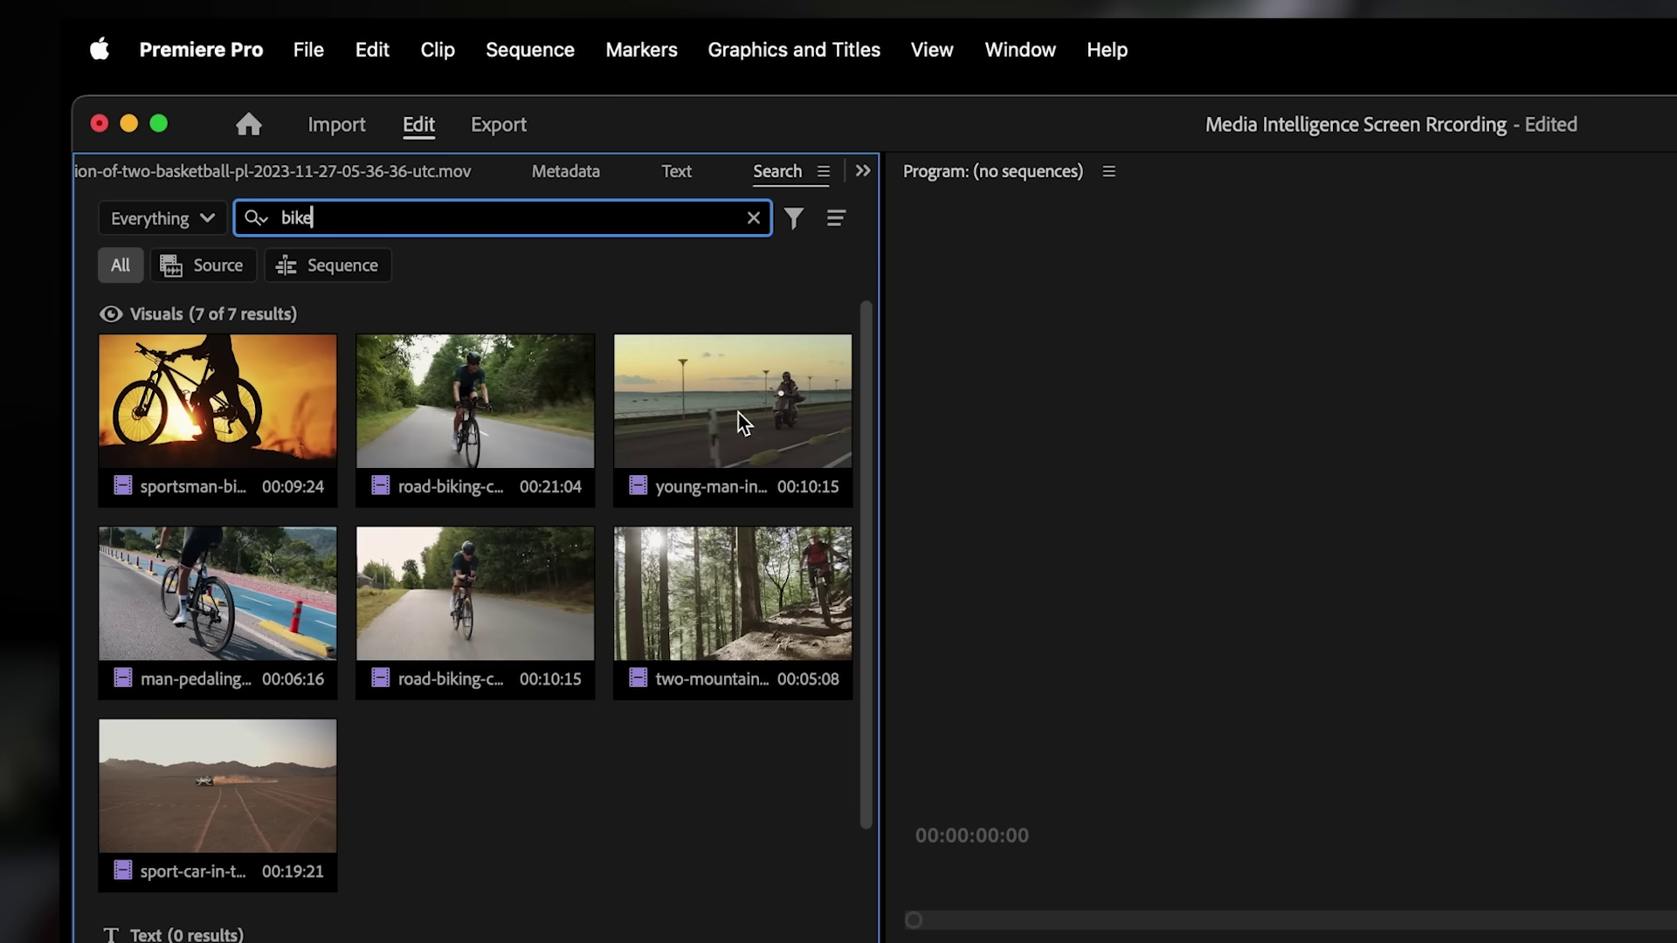
- Replace the 'bike' query with 'ocean', then with 'red dress'
{"action": "key", "text": "BackSpace"}
{"action": "key", "text": "BackSpace"}
{"action": "key", "text": "BackSpace"}
{"action": "key", "text": "BackSpace"}
{"action": "type", "text": "ocean"}
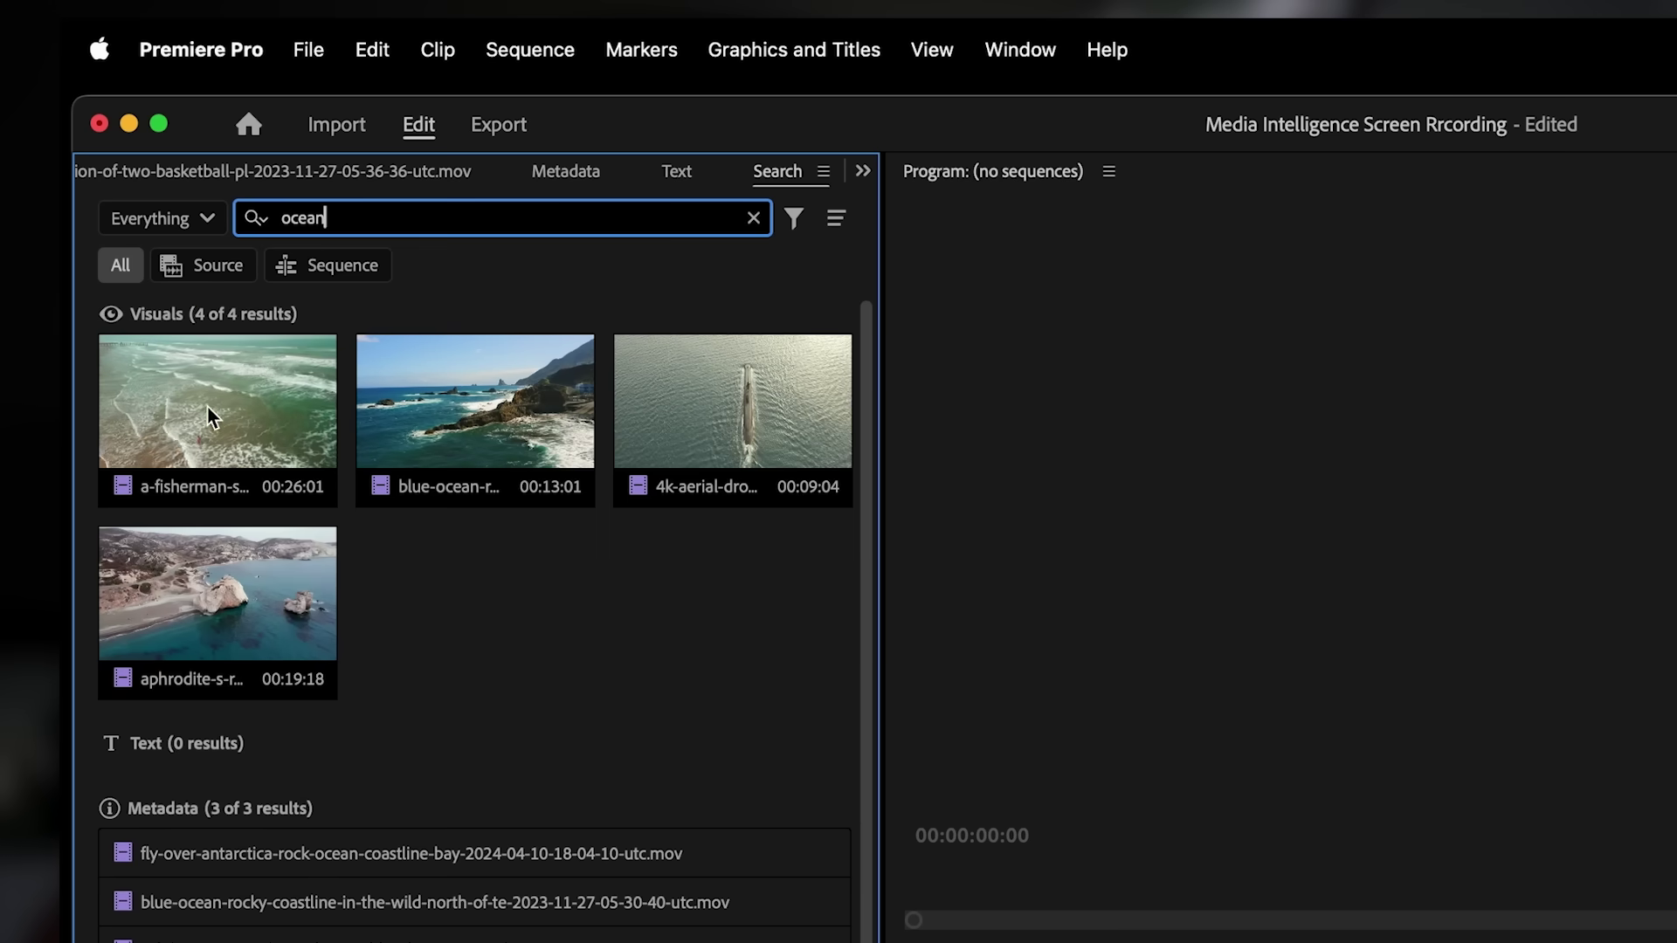
{"action": "key", "text": "BackSpace"}
{"action": "key", "text": "BackSpace"}
{"action": "key", "text": "BackSpace"}
{"action": "key", "text": "BackSpace"}
{"action": "key", "text": "BackSpace"}
{"action": "type", "text": "red d"}
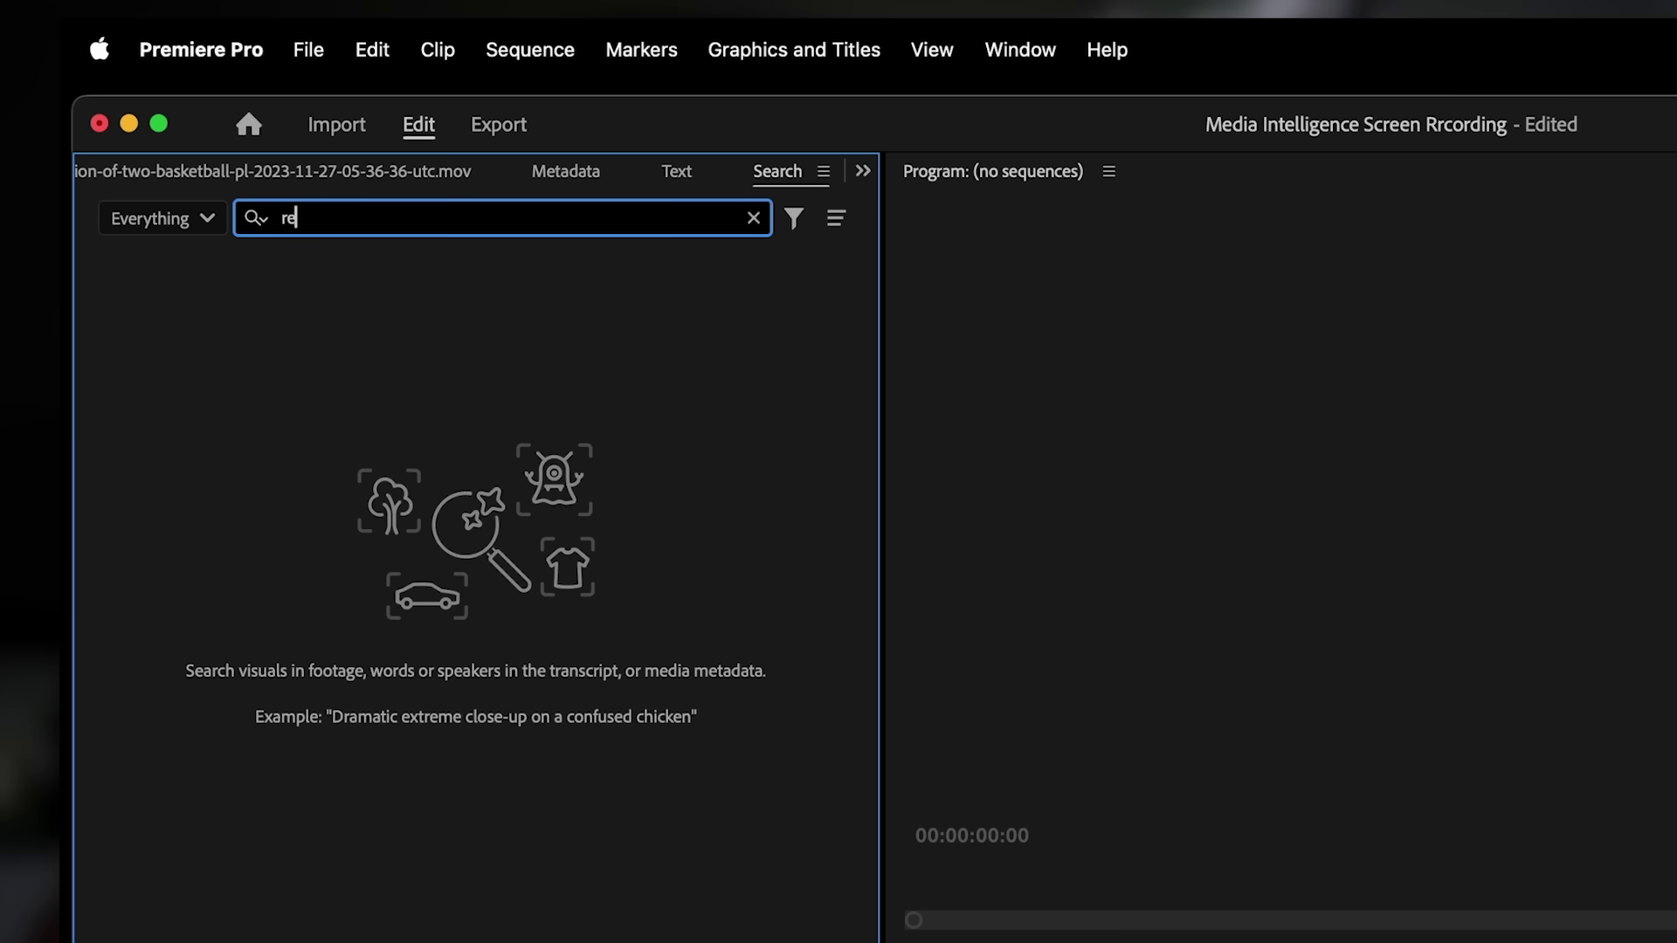
{"action": "type", "text": "ress"}
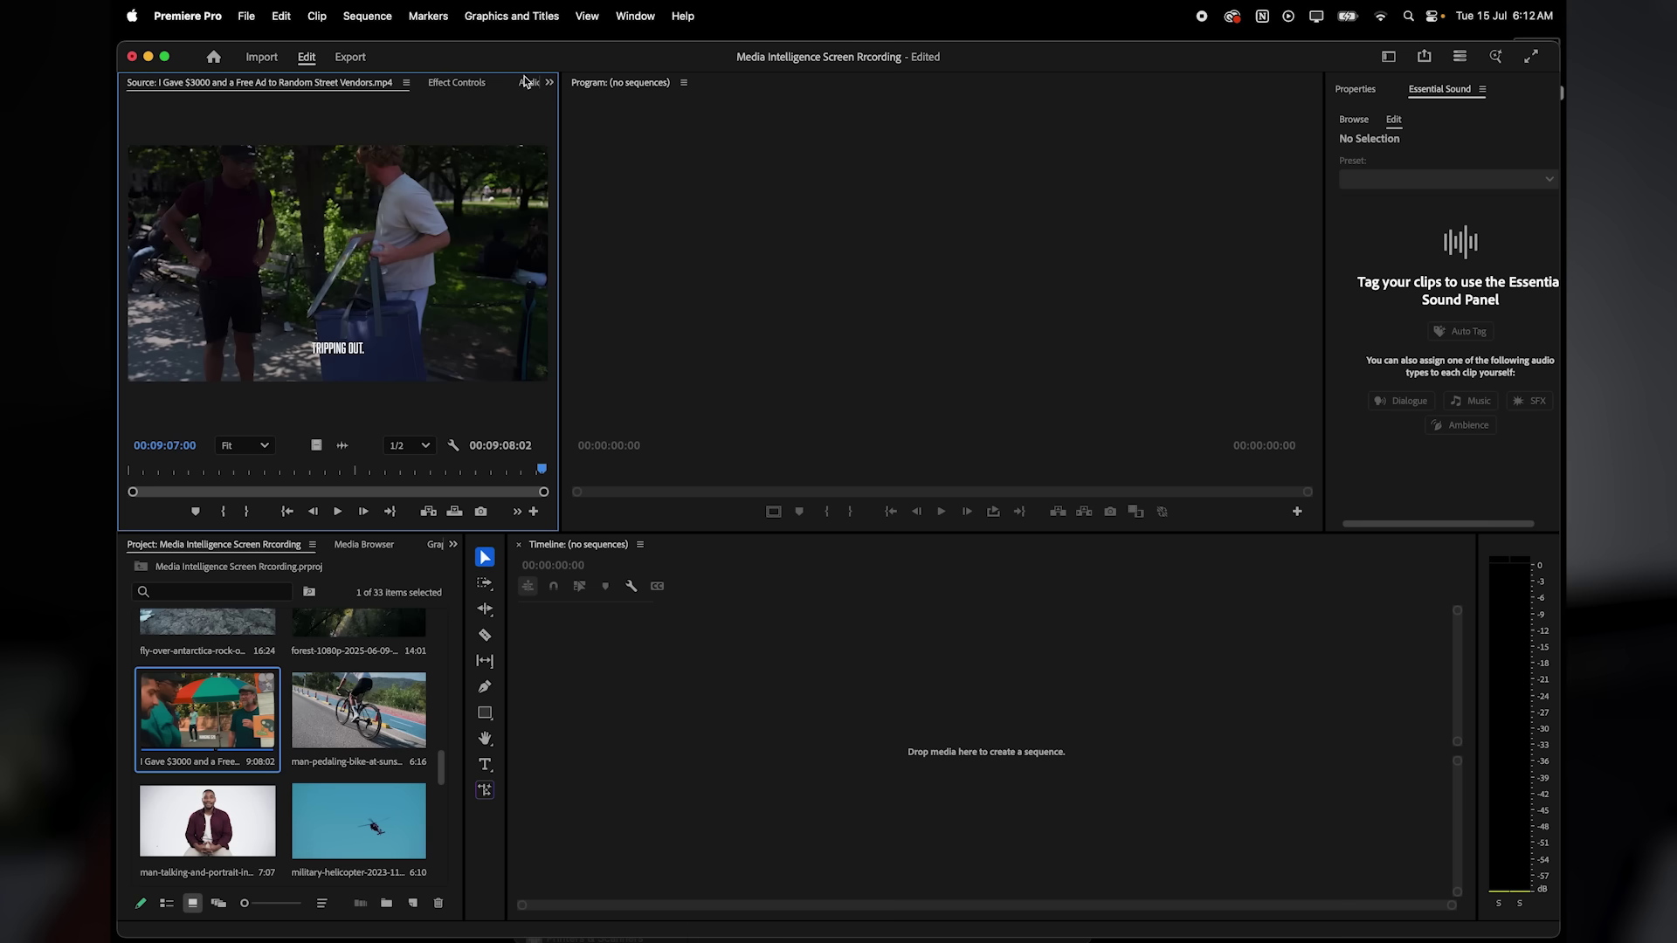
- Switch to the Search panel and search for 'bus', reviewing the visual and text matches
{"action": "left_click", "coordinate": [549, 82]}
{"action": "left_click", "coordinate": [611, 200]}
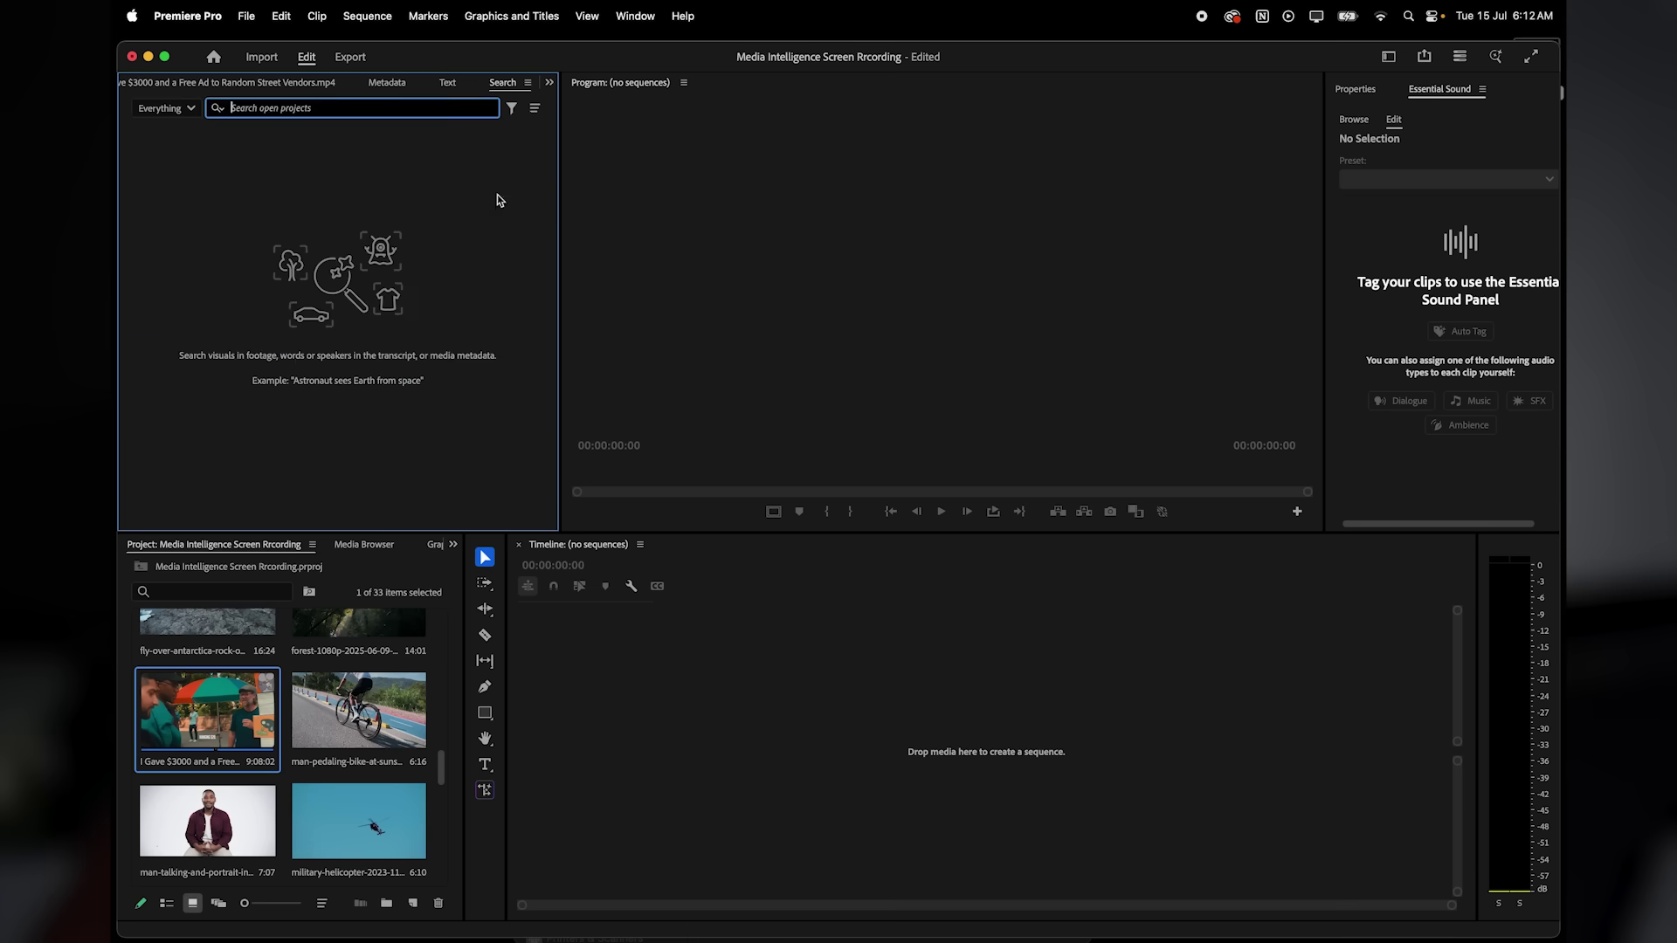
{"action": "type", "text": "b"}
{"action": "type", "text": "us"}
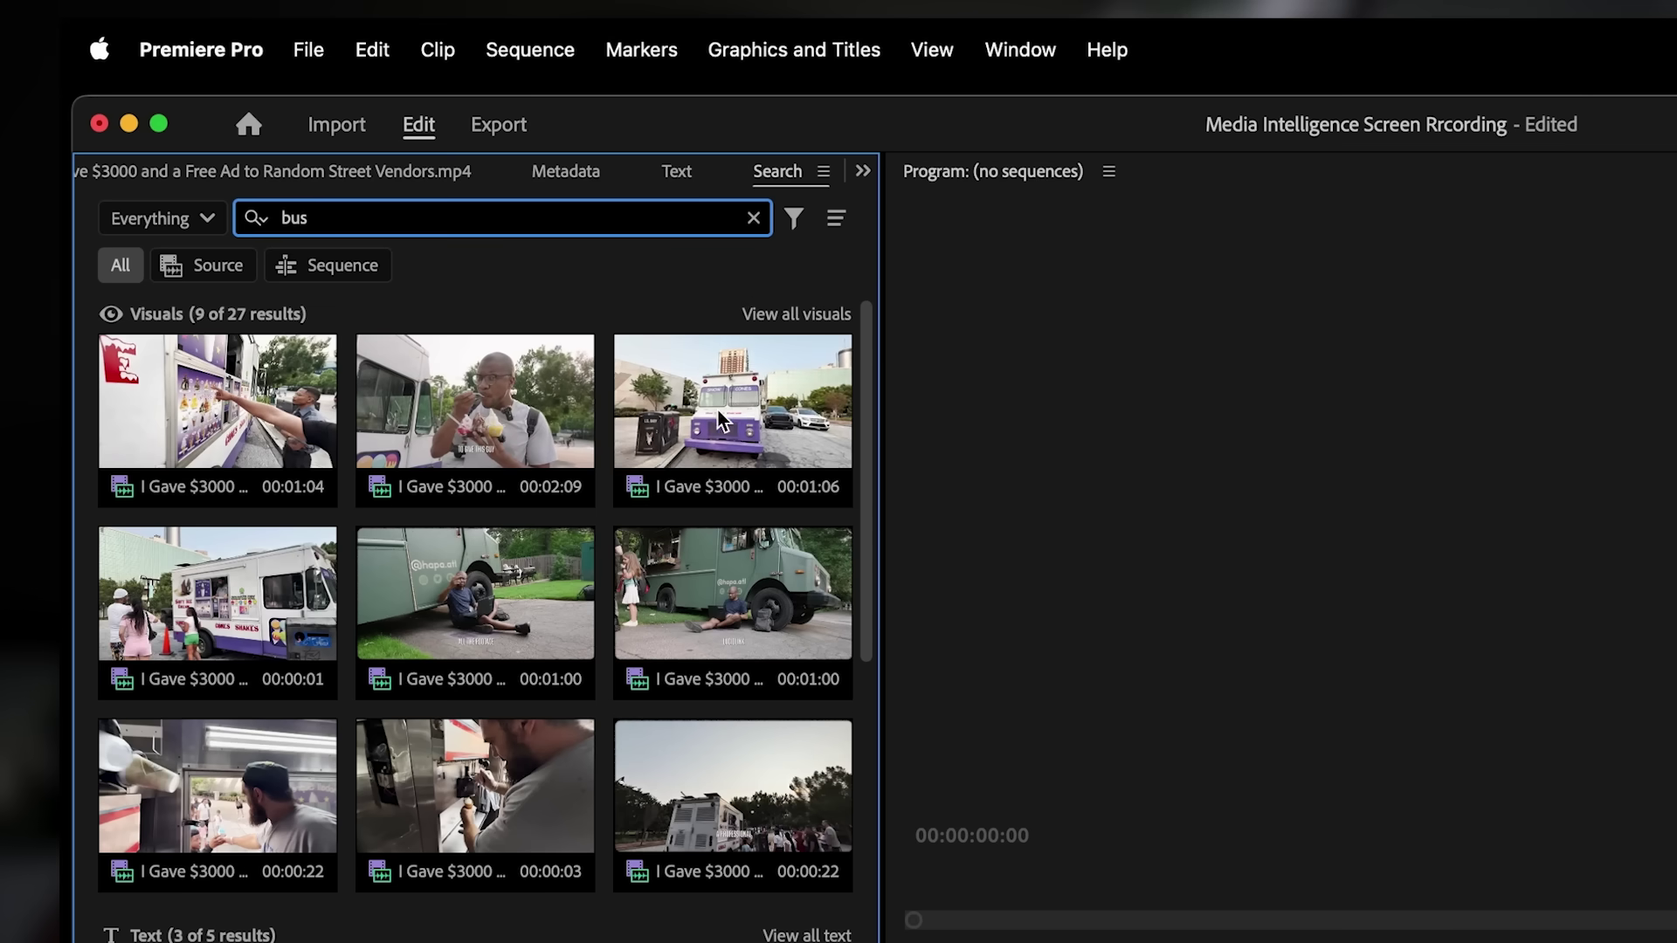
{"action": "scroll", "coordinate": [556, 571], "scroll_direction": "down", "scroll_amount": 3}
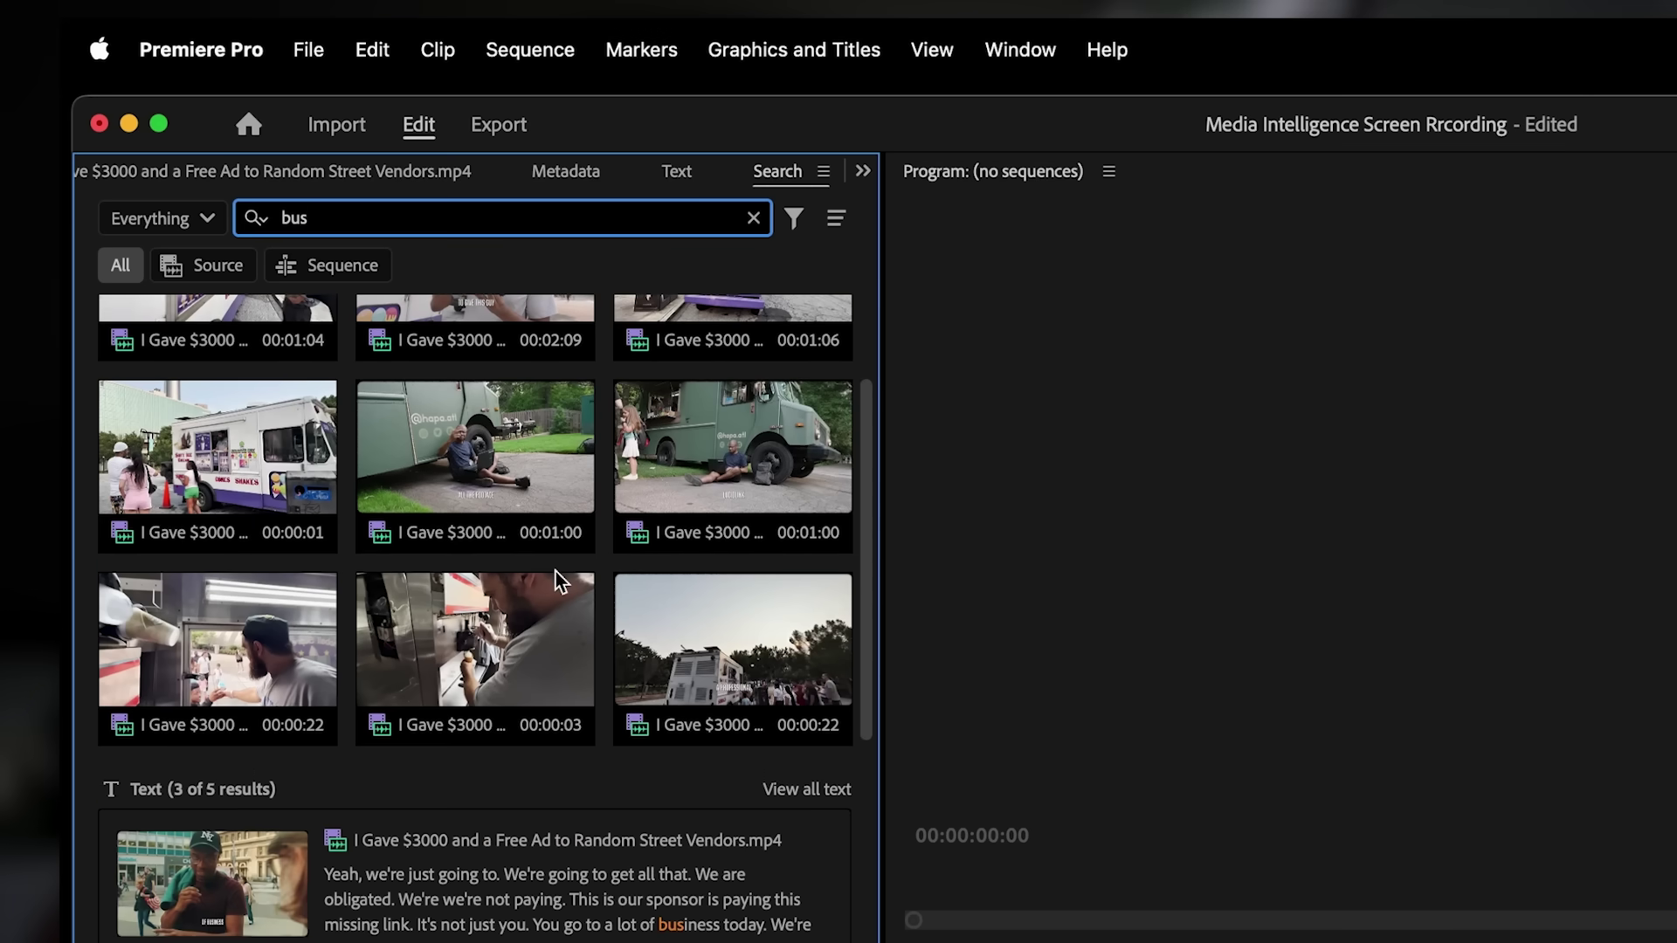
{"action": "scroll", "coordinate": [556, 571], "scroll_direction": "up", "scroll_amount": 3}
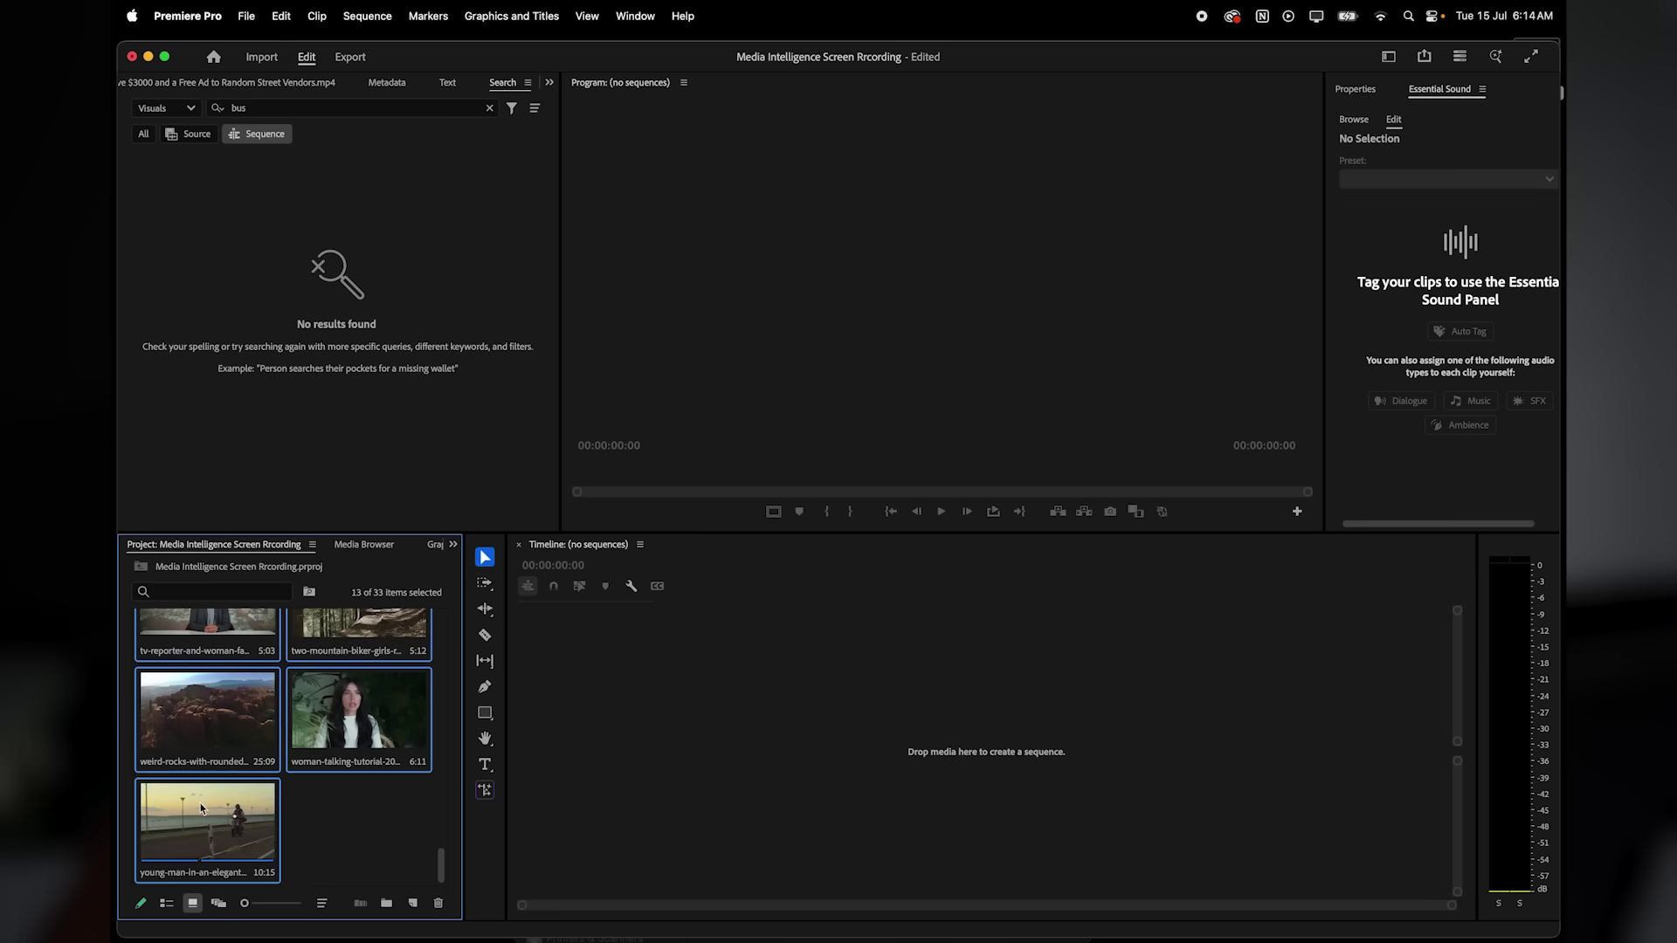
- Drag the thirteen selected clips onto the Timeline as a new sequence, then scrub through it
{"action": "left_click_drag", "start_coordinate": [808, 725], "coordinate": [809, 729]}
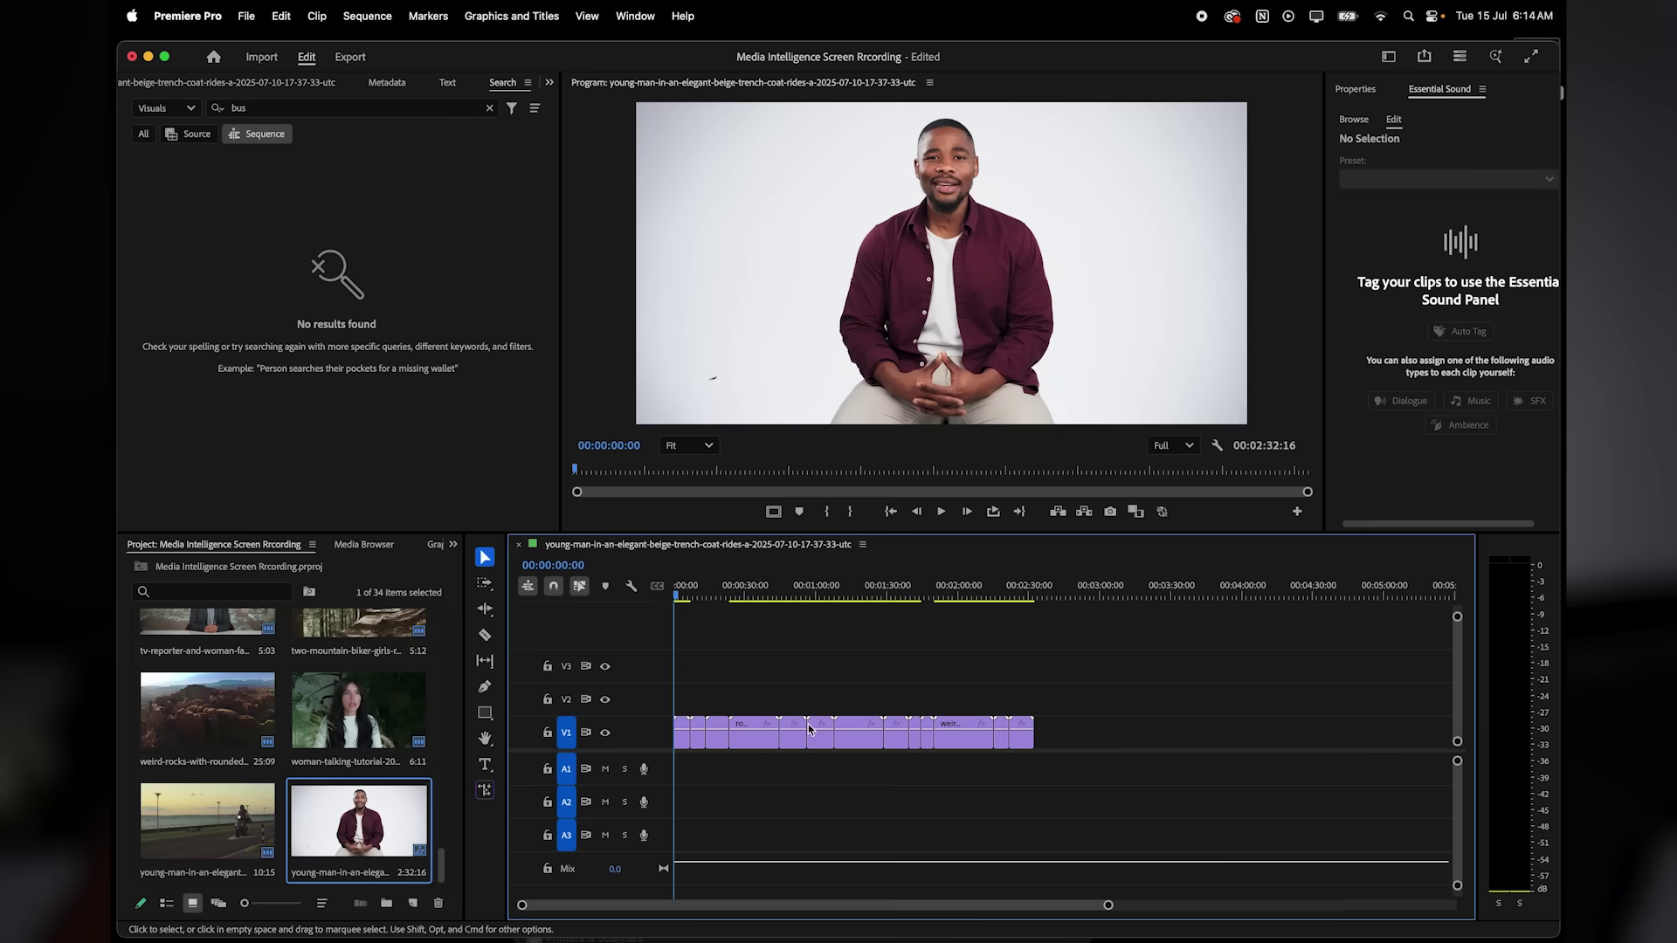
{"action": "left_click_drag", "start_coordinate": [690, 595], "coordinate": [920, 620]}
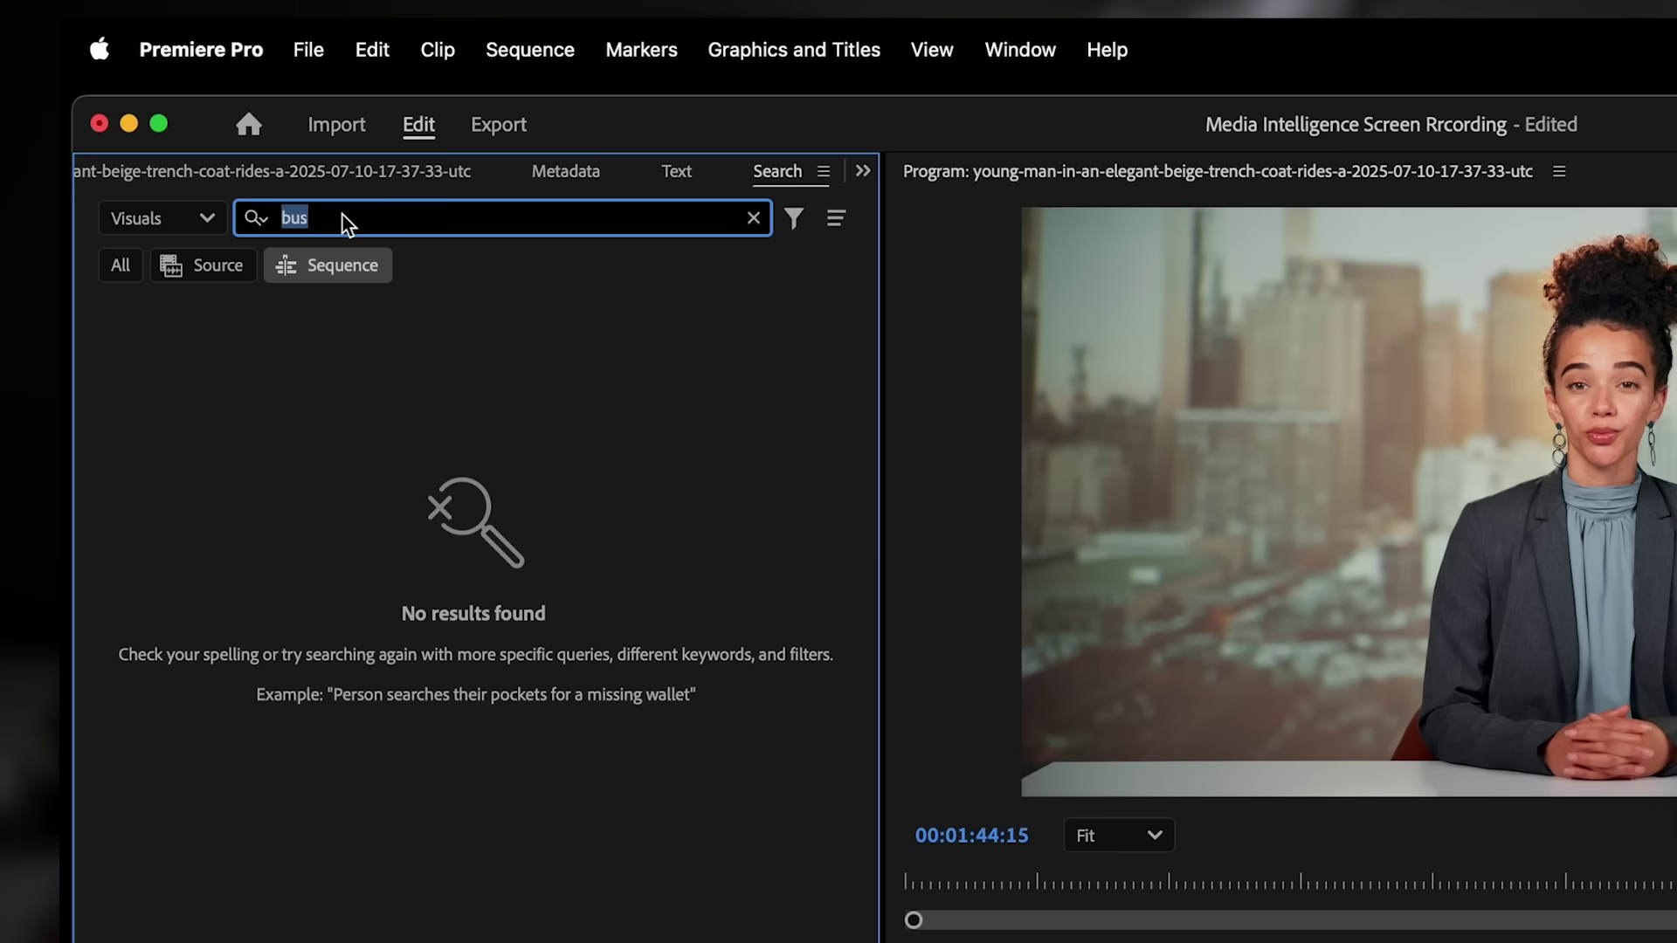
- Search 'red car' within sequence contents and jump to the matching shot
{"action": "type", "text": "red car"}
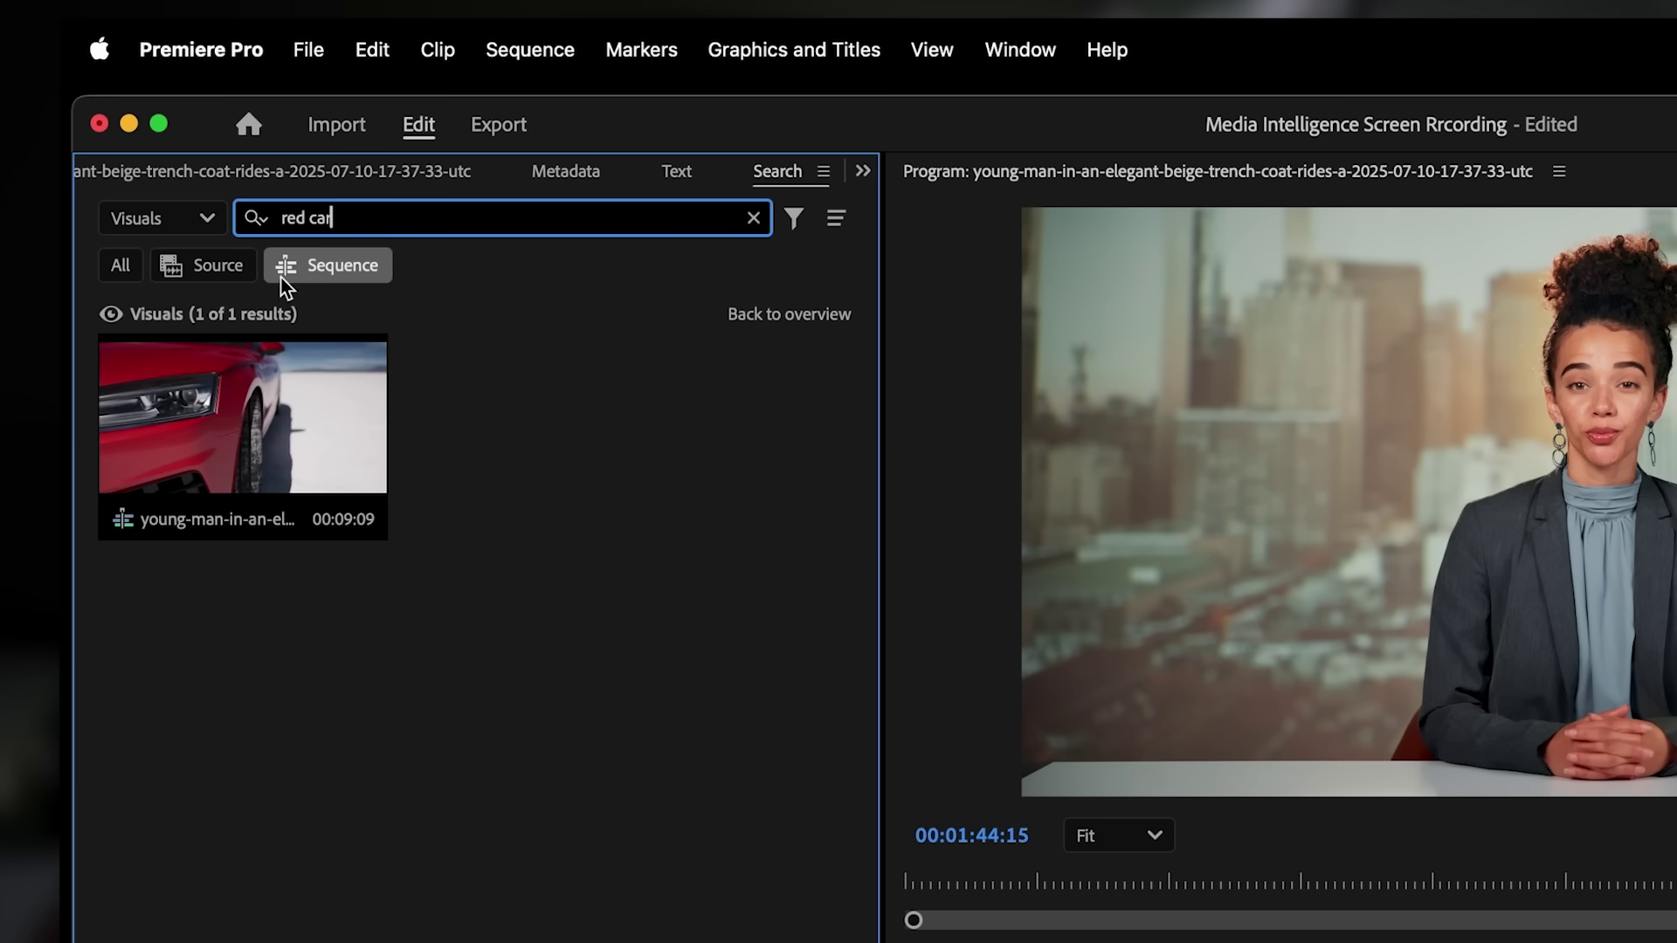
{"action": "left_click", "coordinate": [319, 267]}
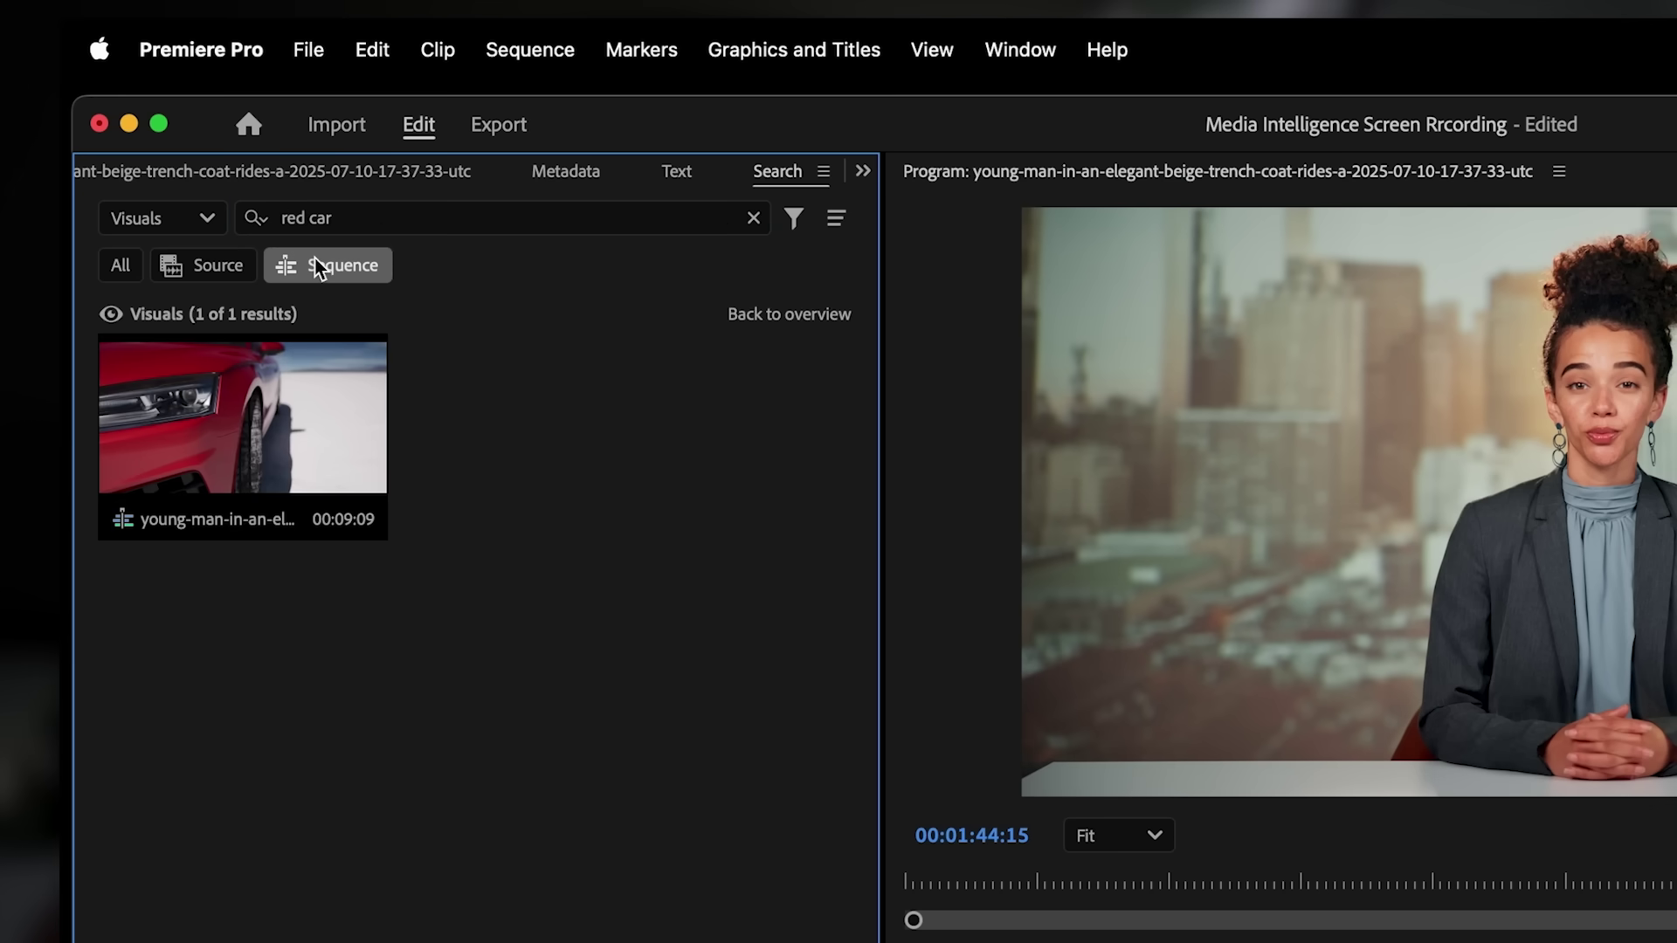
{"action": "left_click", "coordinate": [239, 433]}
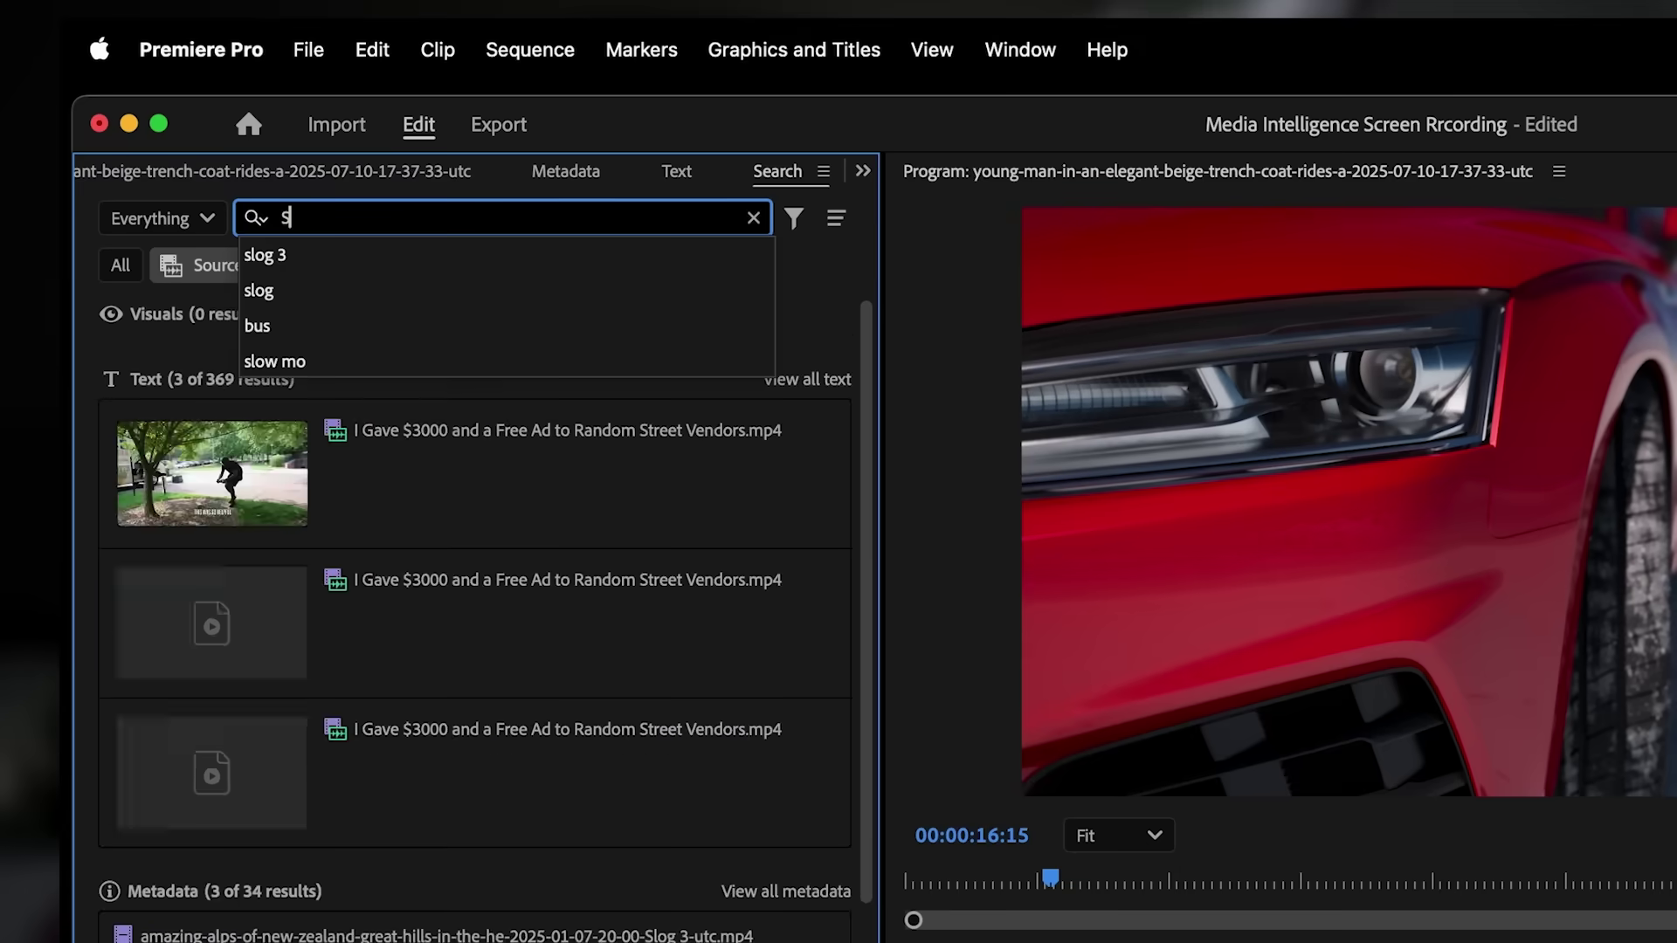
- Search clip metadata for 'Slog'
{"action": "type", "text": "g"}
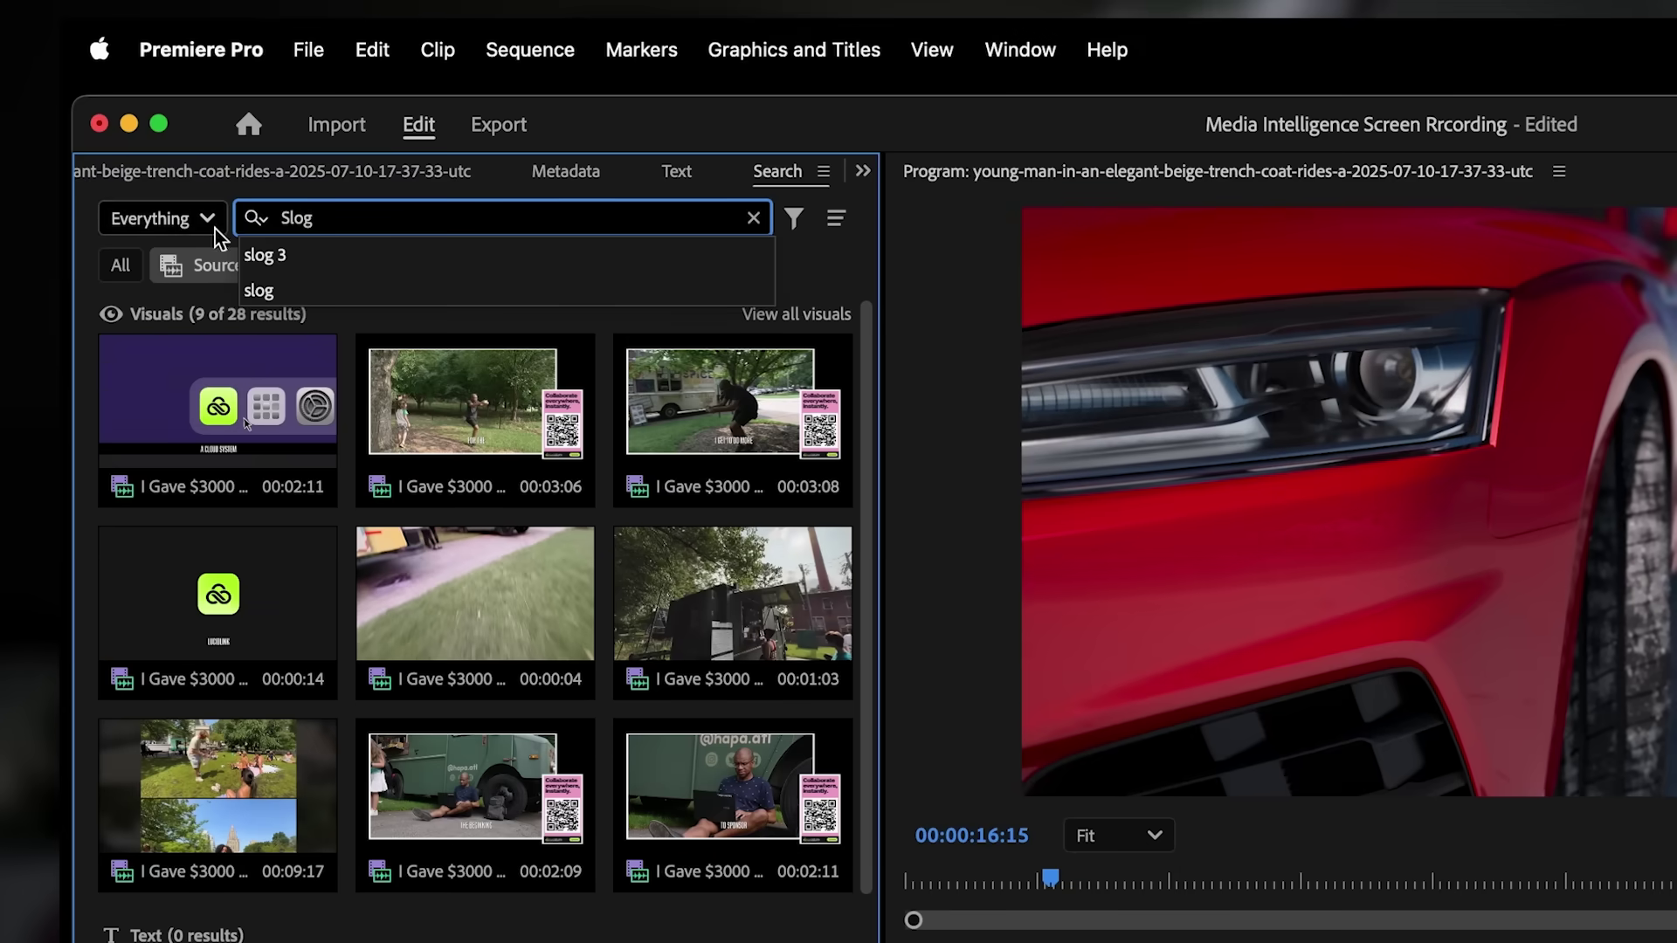
{"action": "left_click", "coordinate": [180, 223]}
{"action": "left_click", "coordinate": [194, 379]}
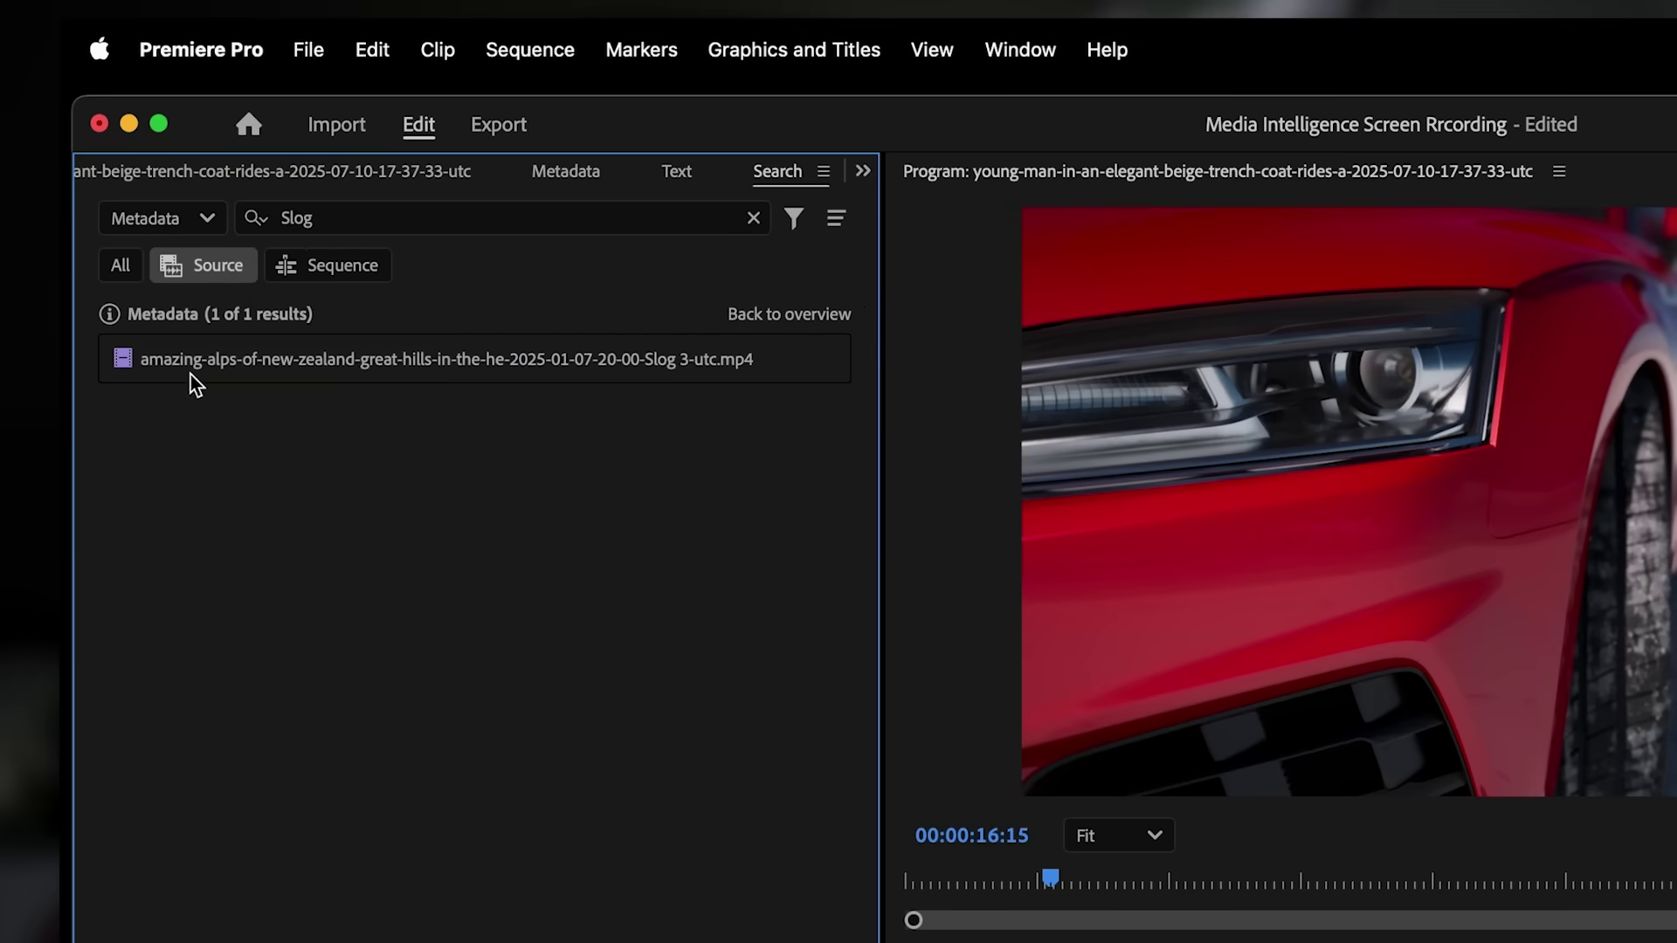
- Open the alps clip, scrub to the lake view, and play it maximized before restoring the layout
{"action": "double_click", "coordinate": [300, 368]}
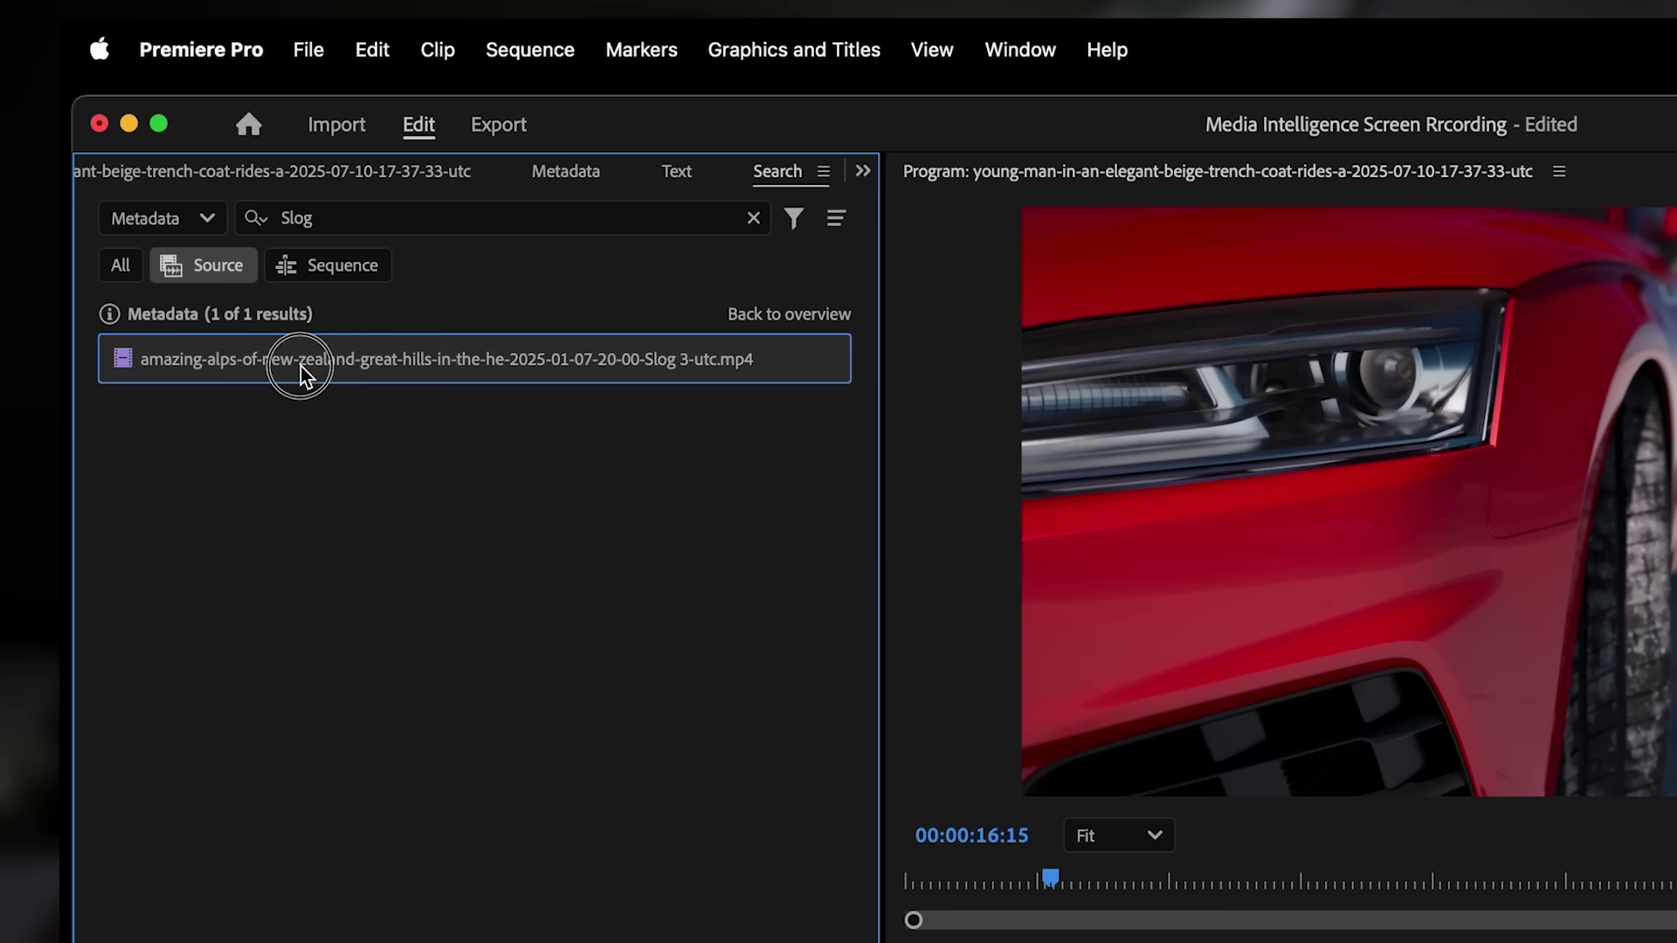
{"action": "left_click_drag", "start_coordinate": [98, 878], "coordinate": [432, 883]}
{"action": "key", "text": "grave"}
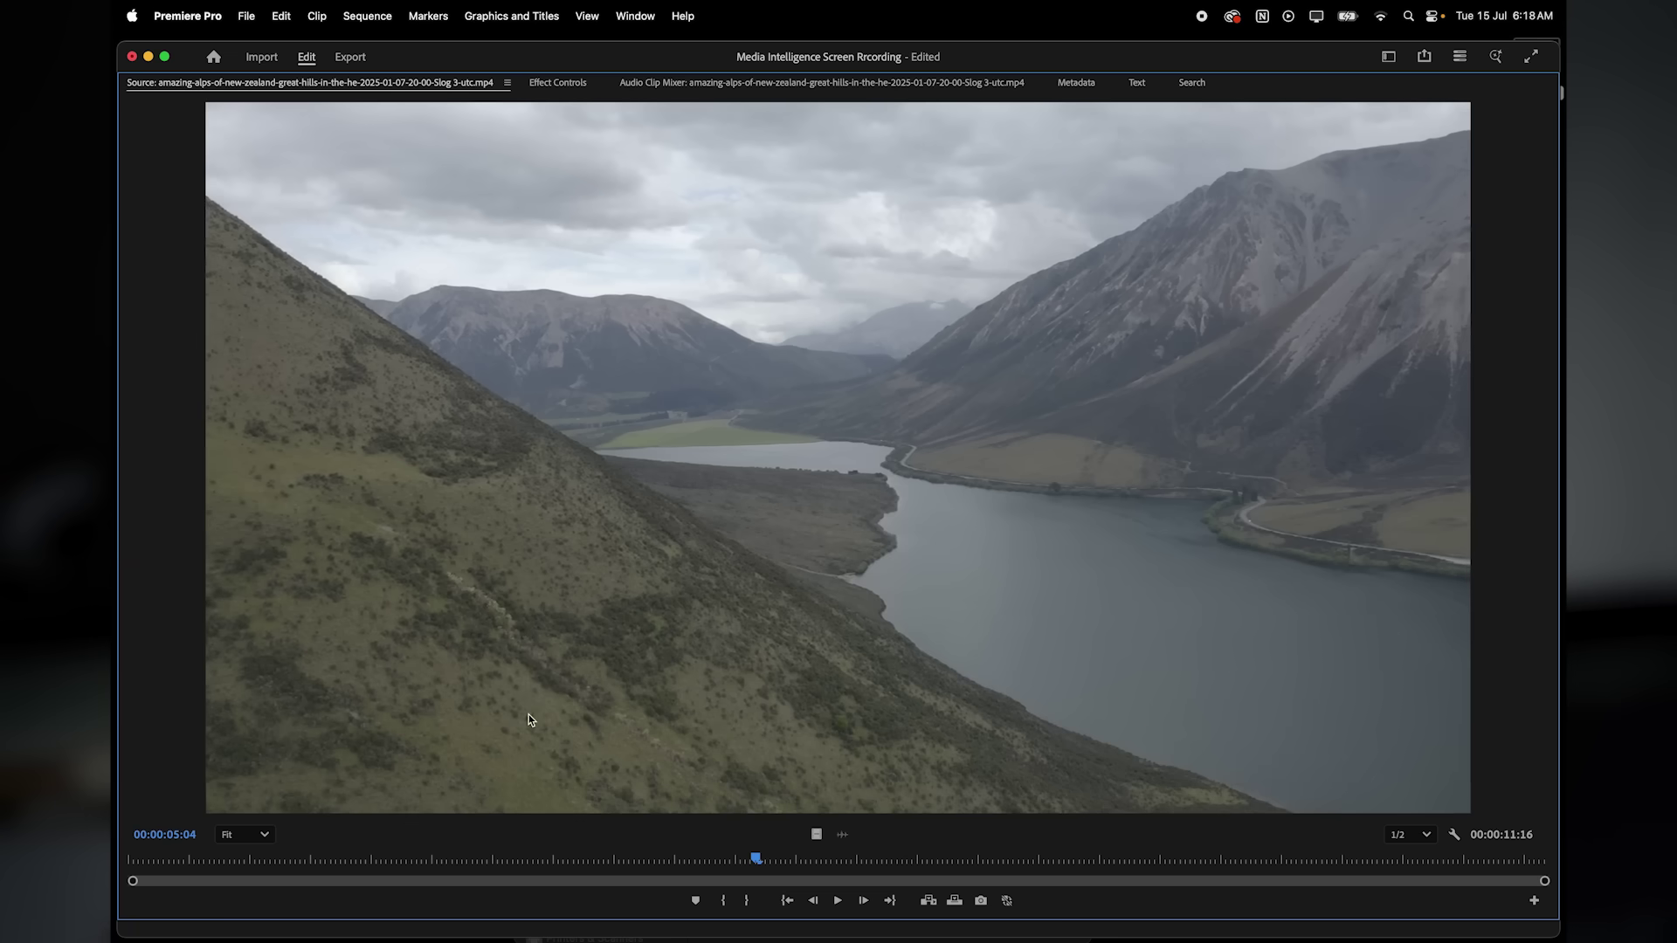
{"action": "key", "text": "space"}
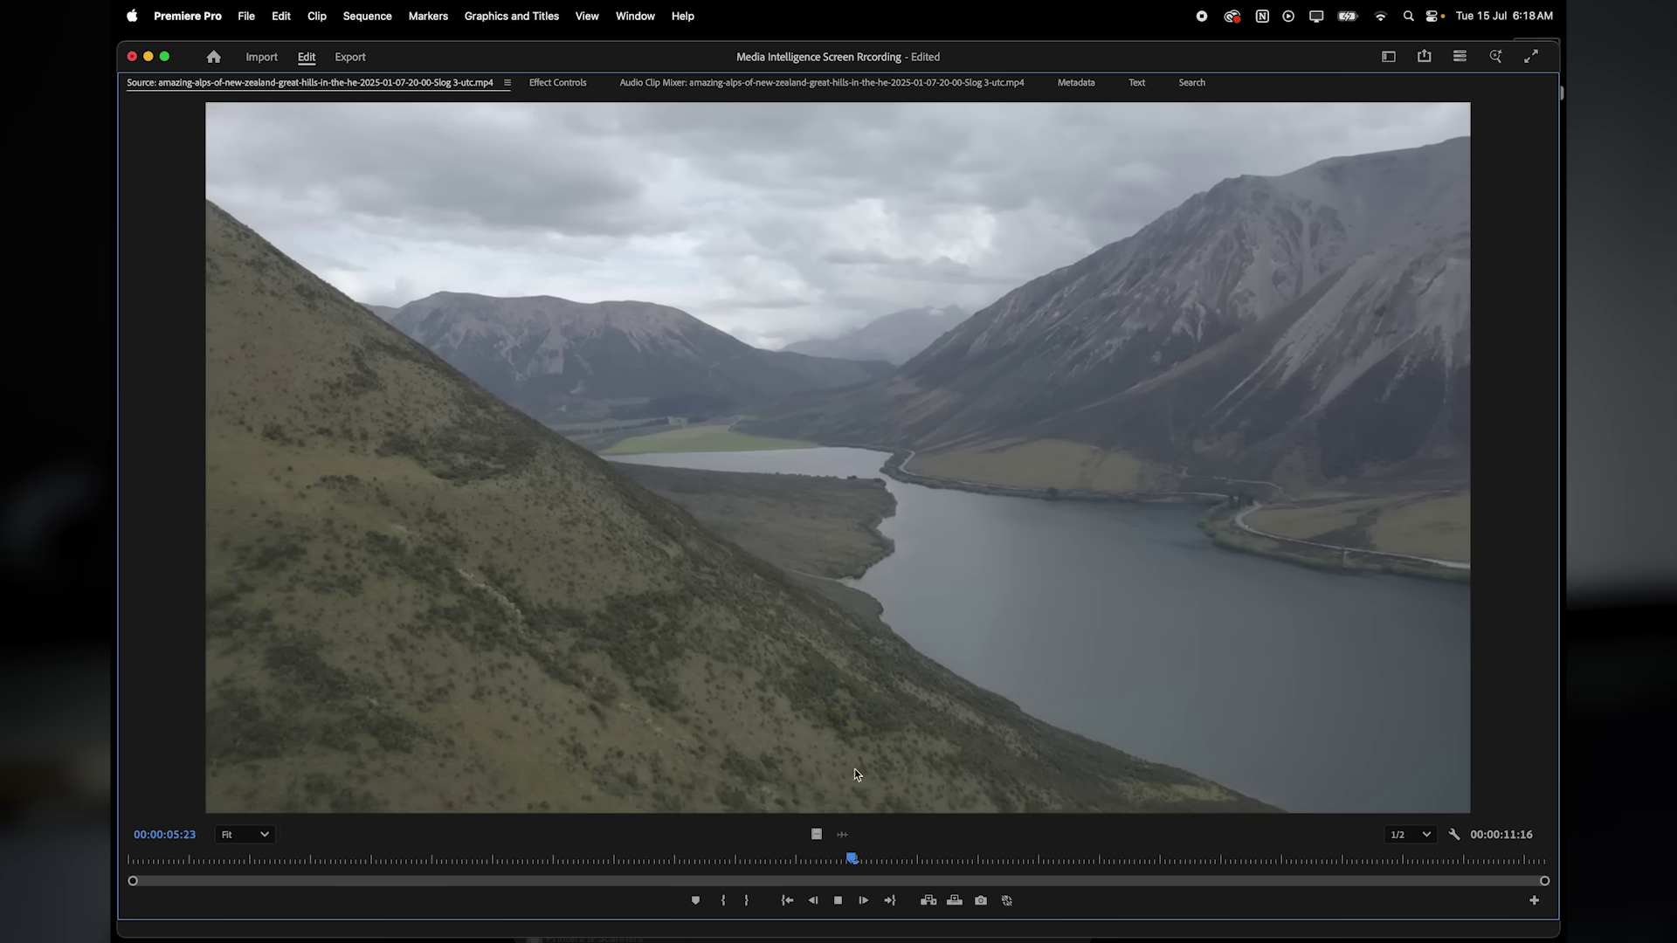
{"action": "key", "text": "grave"}
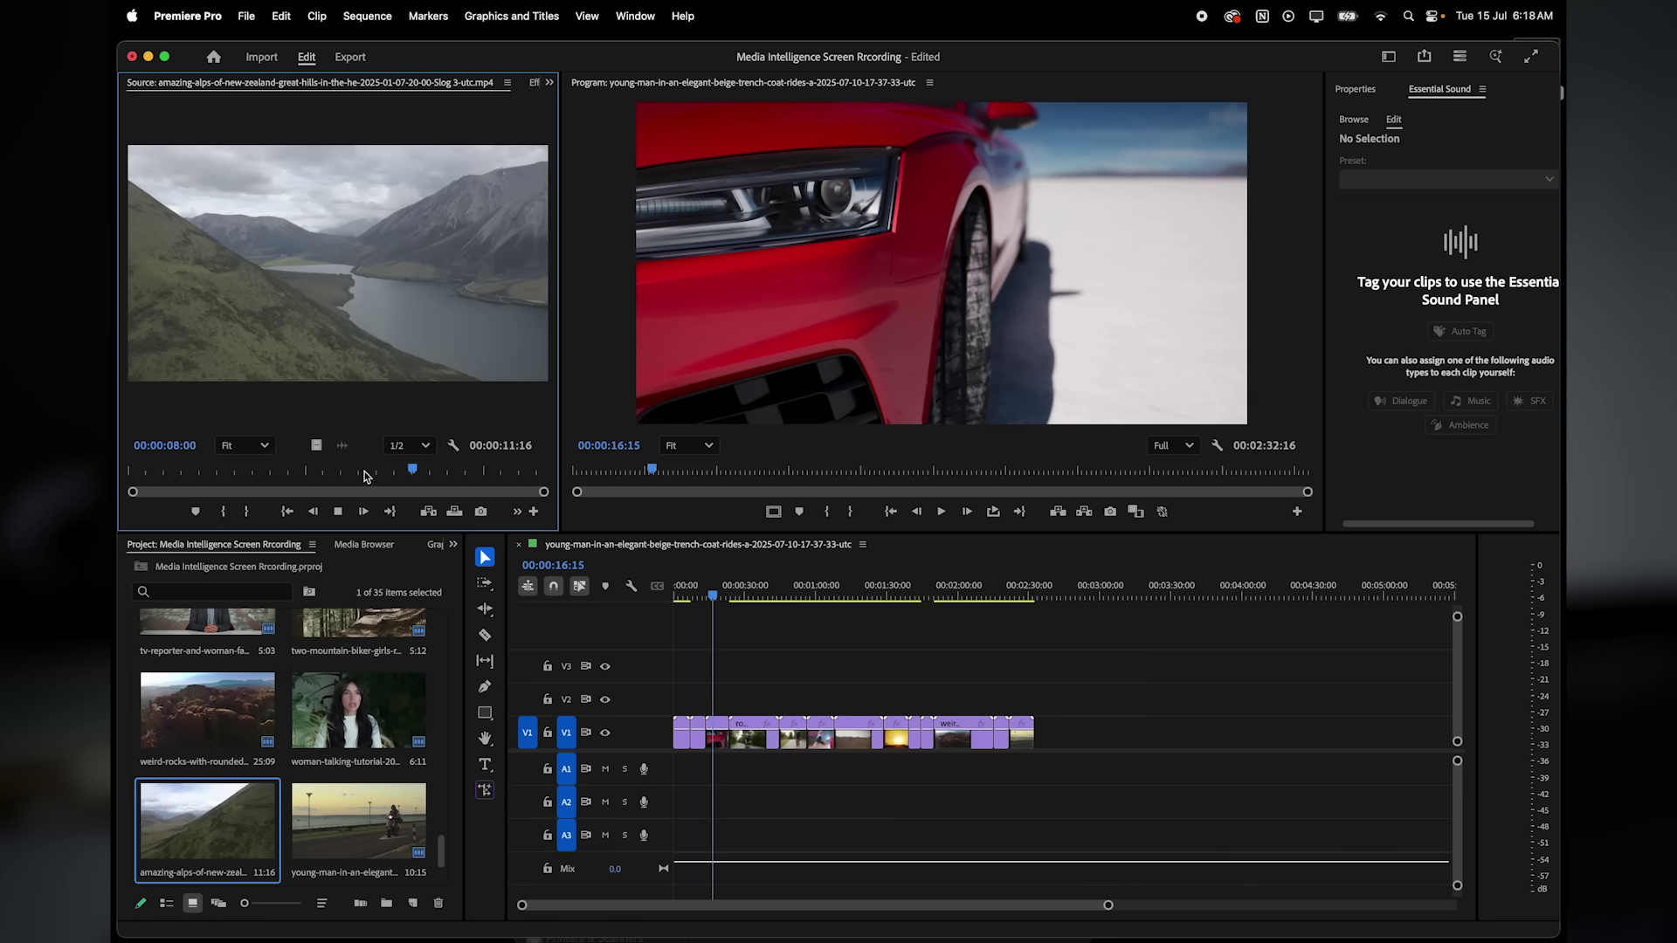
{"action": "left_click", "coordinate": [549, 83]}
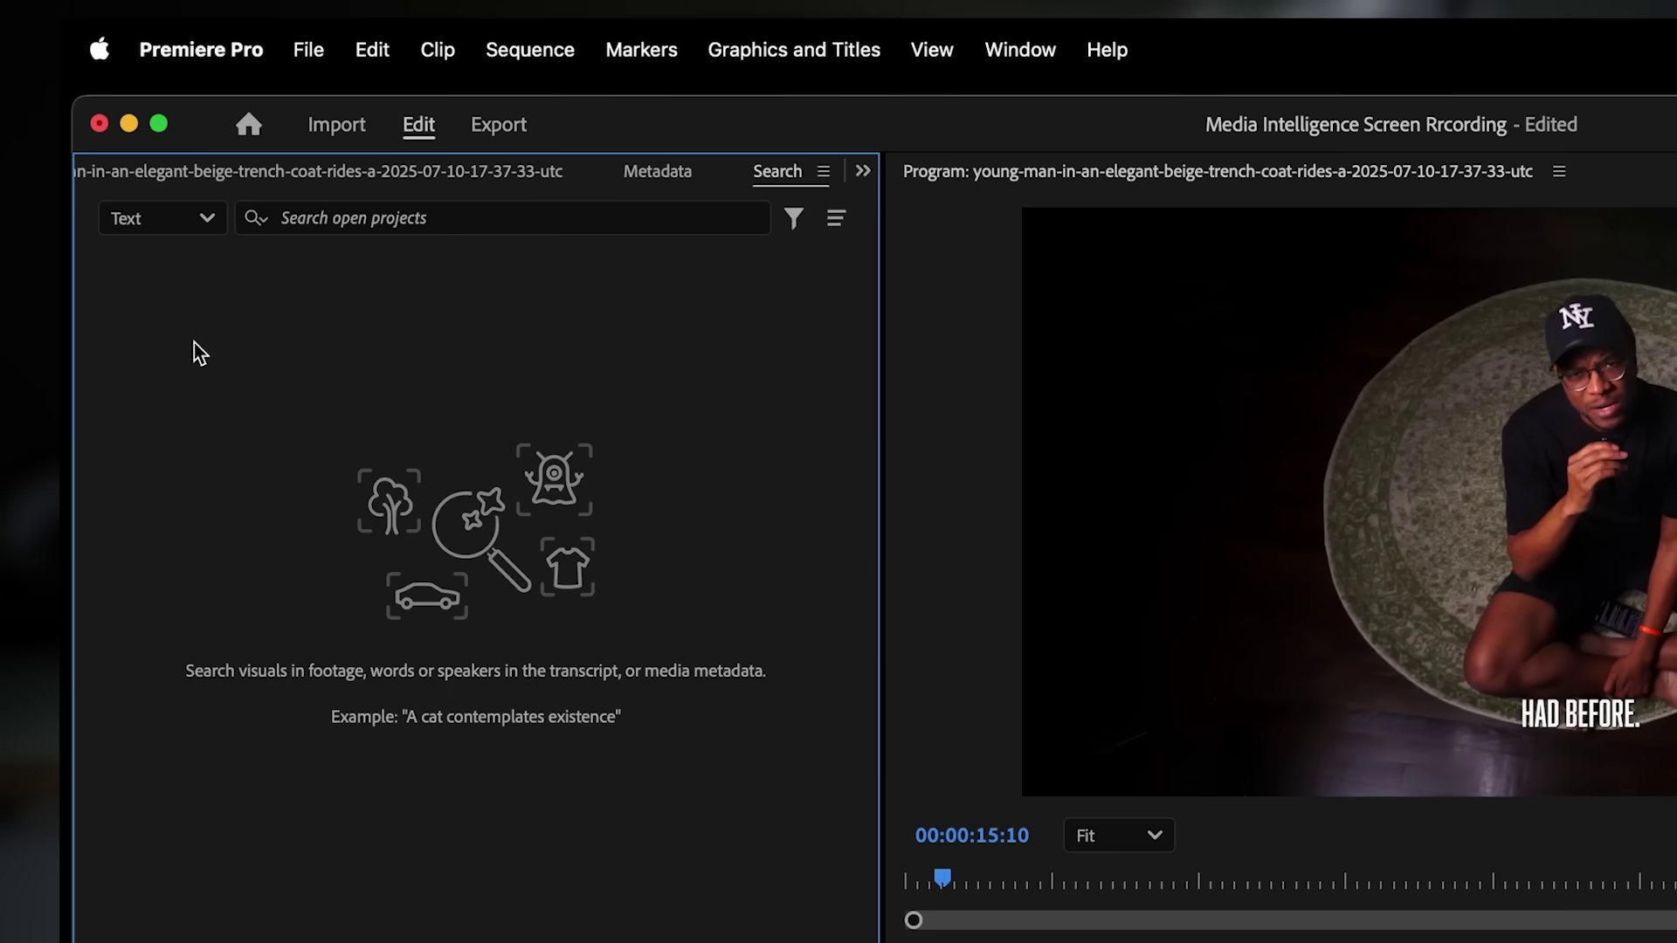
- Search transcript text for 'about to give up' in the sequence and play from that line
{"action": "left_click", "coordinate": [365, 227]}
{"action": "type", "text": "about to give u"}
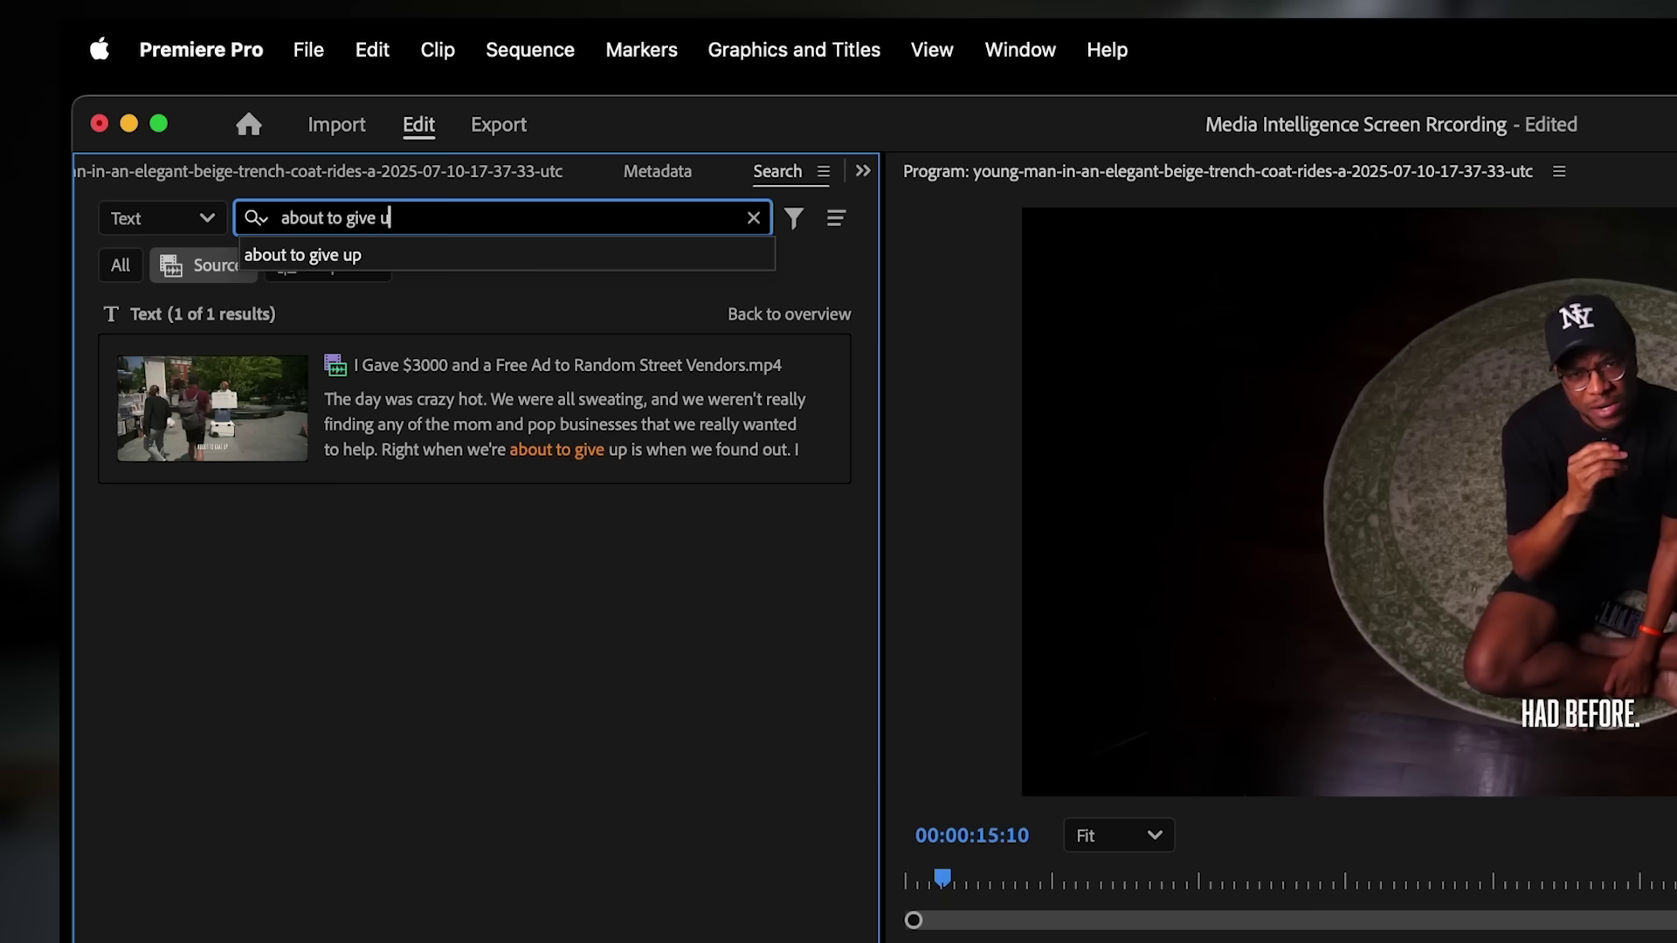
{"action": "type", "text": "p"}
{"action": "left_click", "coordinate": [507, 455]}
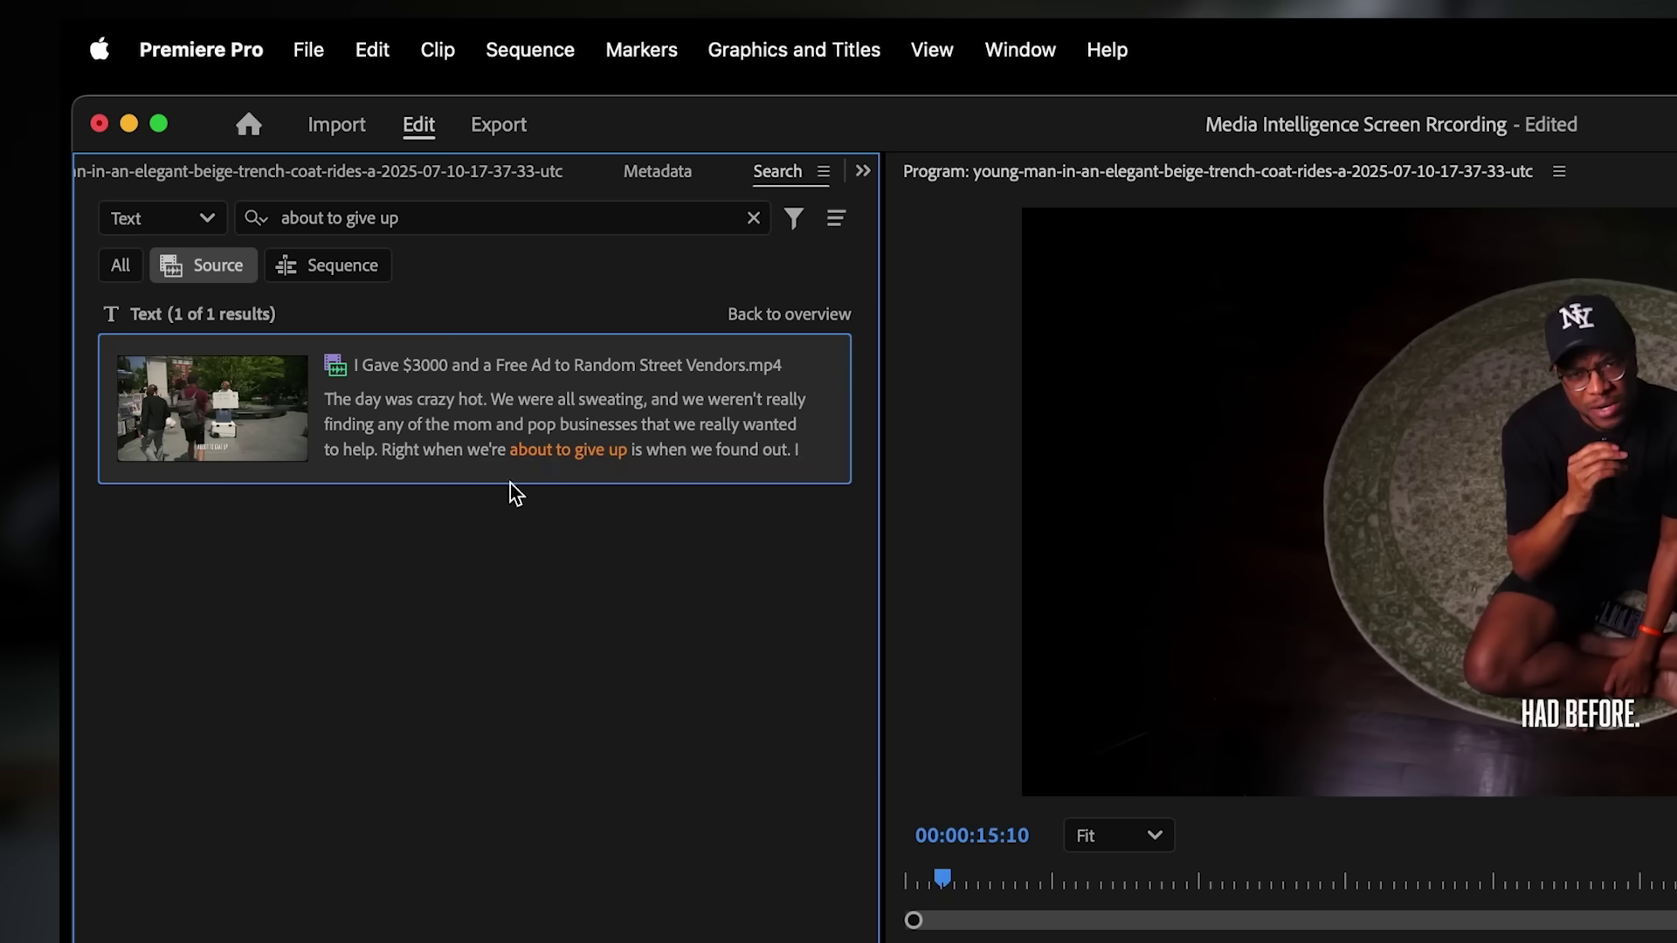
{"action": "left_click", "coordinate": [356, 270]}
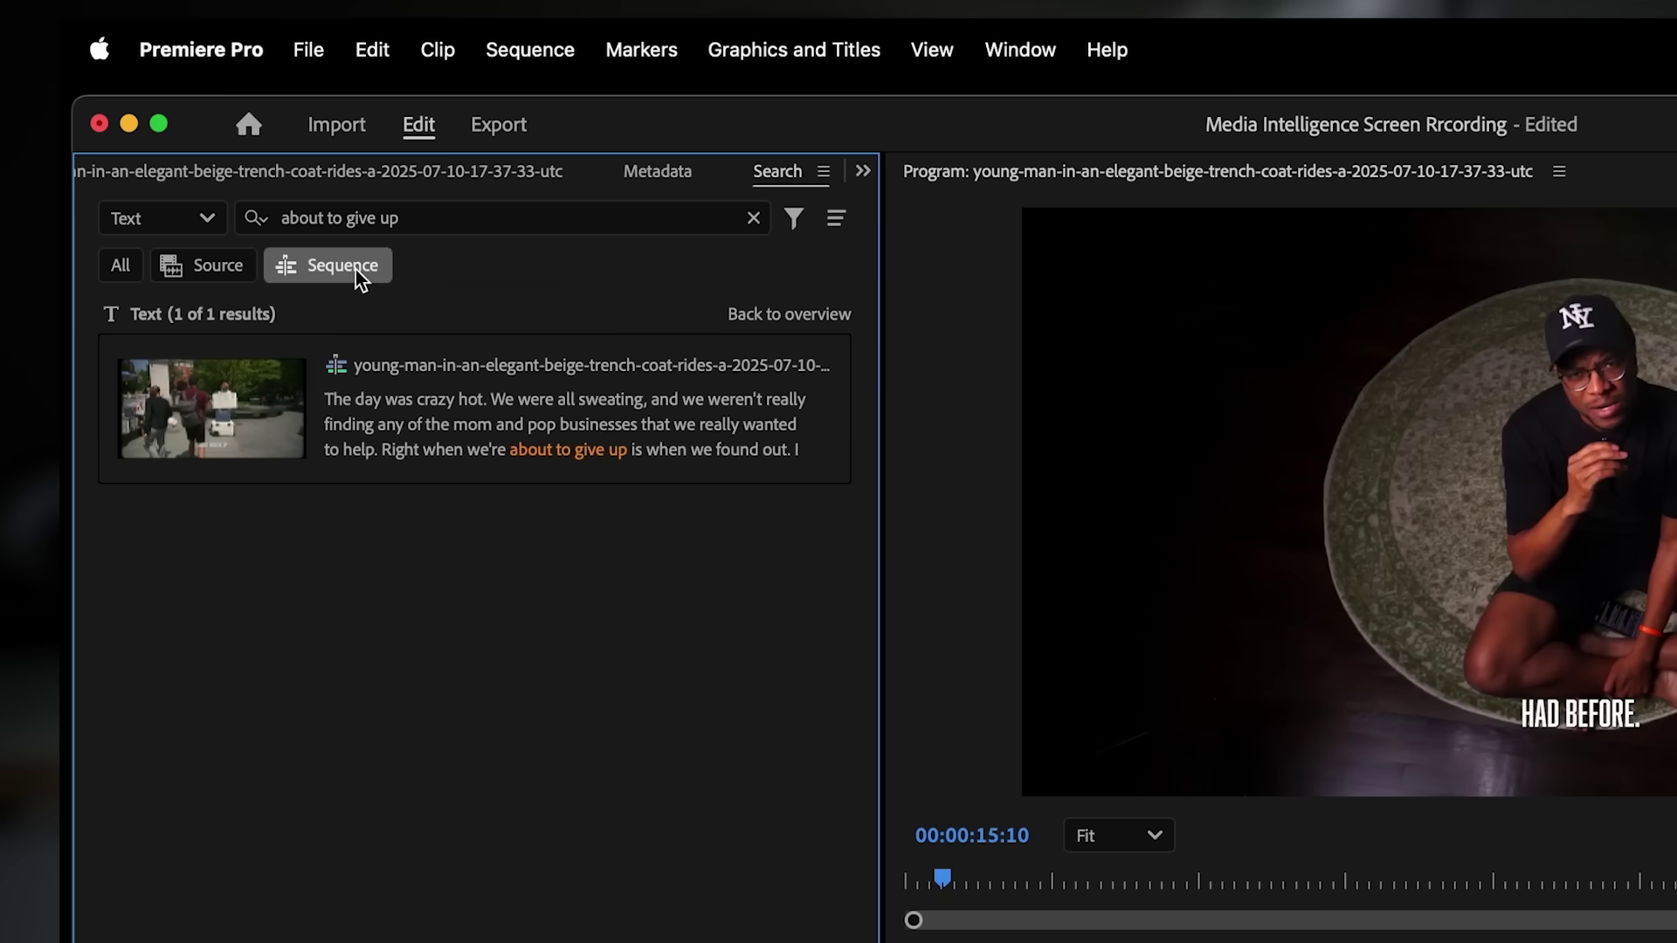
{"action": "double_click", "coordinate": [568, 455]}
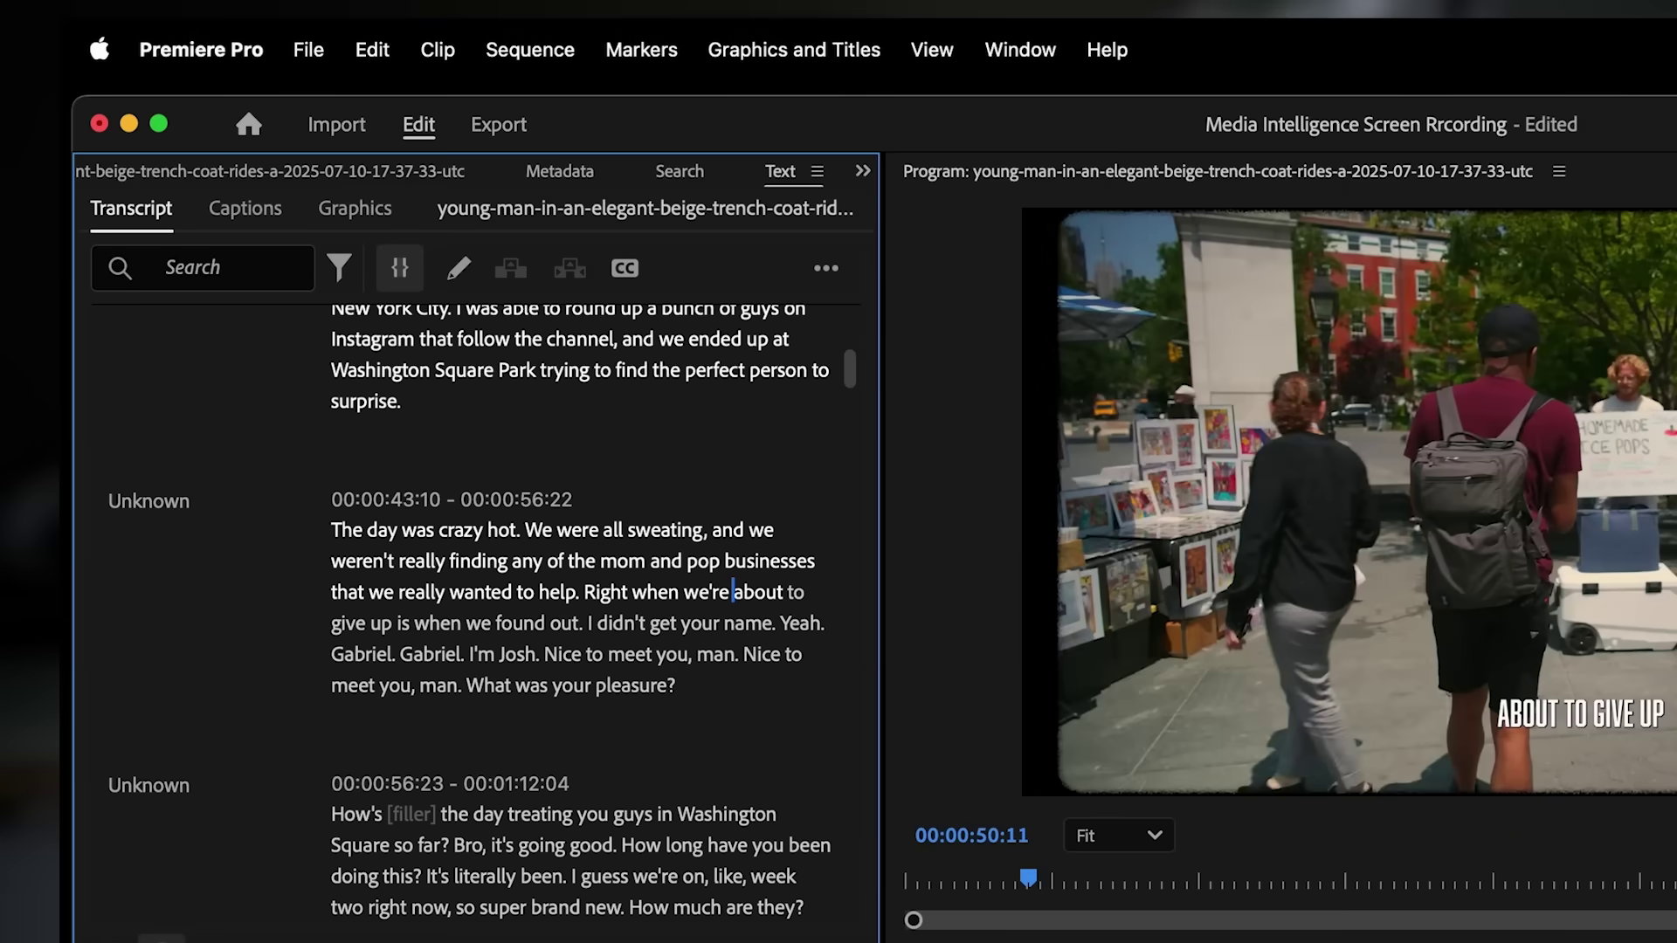
{"action": "key", "text": "space"}
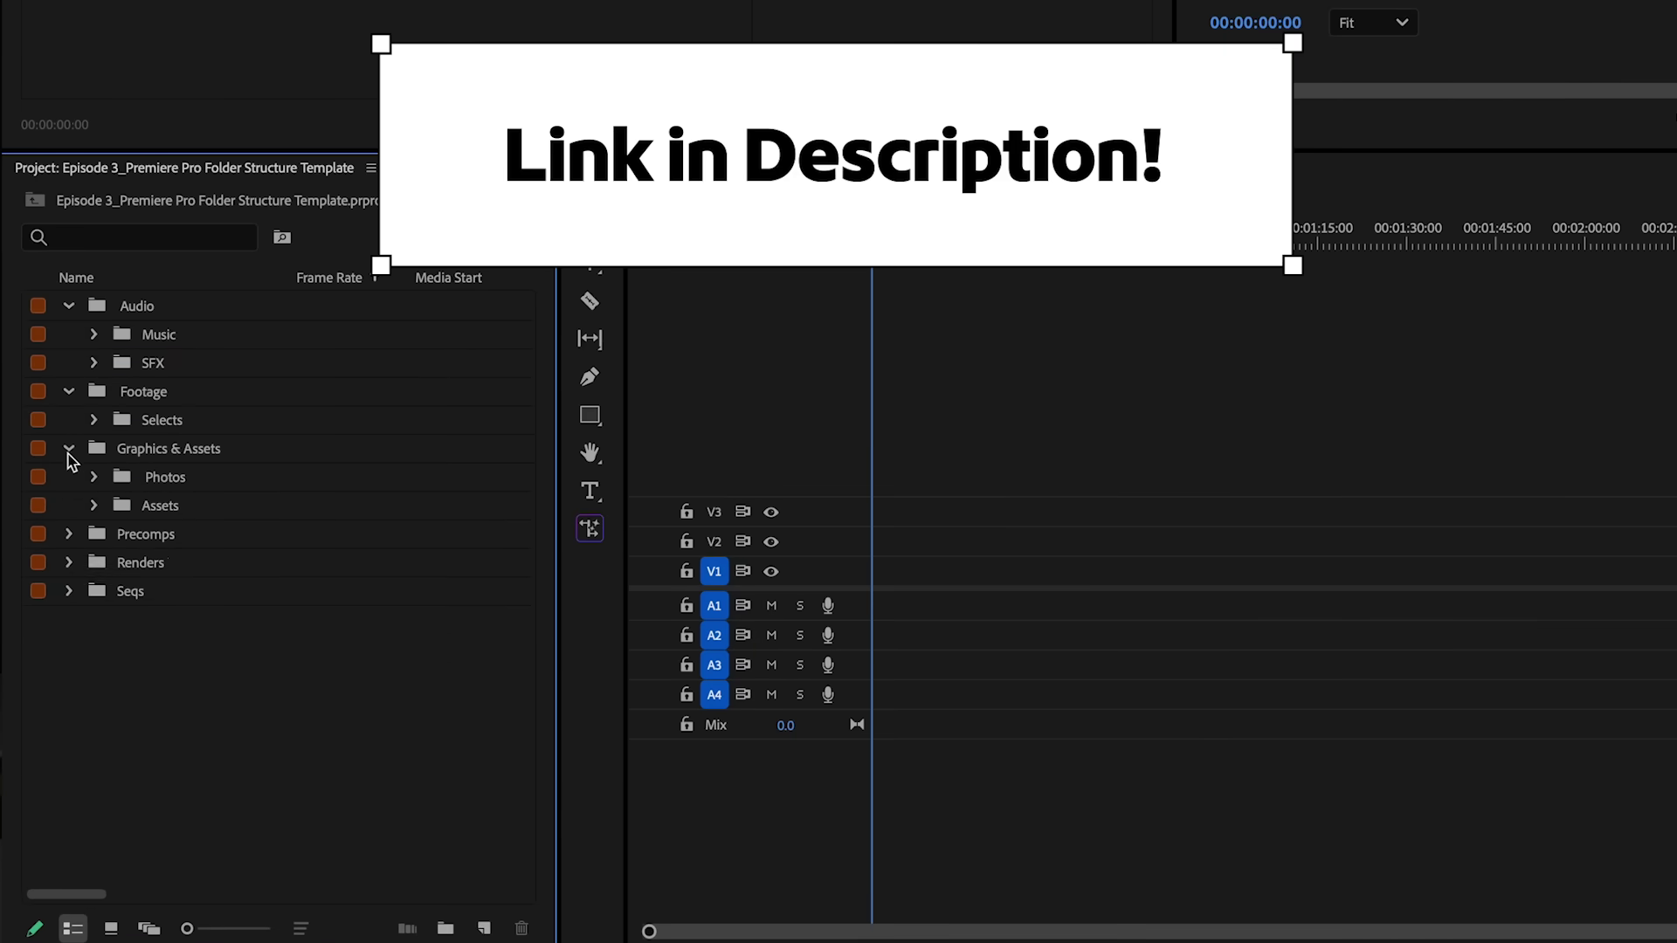
- Expand the Precomps and Renders folders to reveal their subfolders, including Final_Renders
{"action": "left_click", "coordinate": [68, 533]}
{"action": "left_click", "coordinate": [68, 620]}
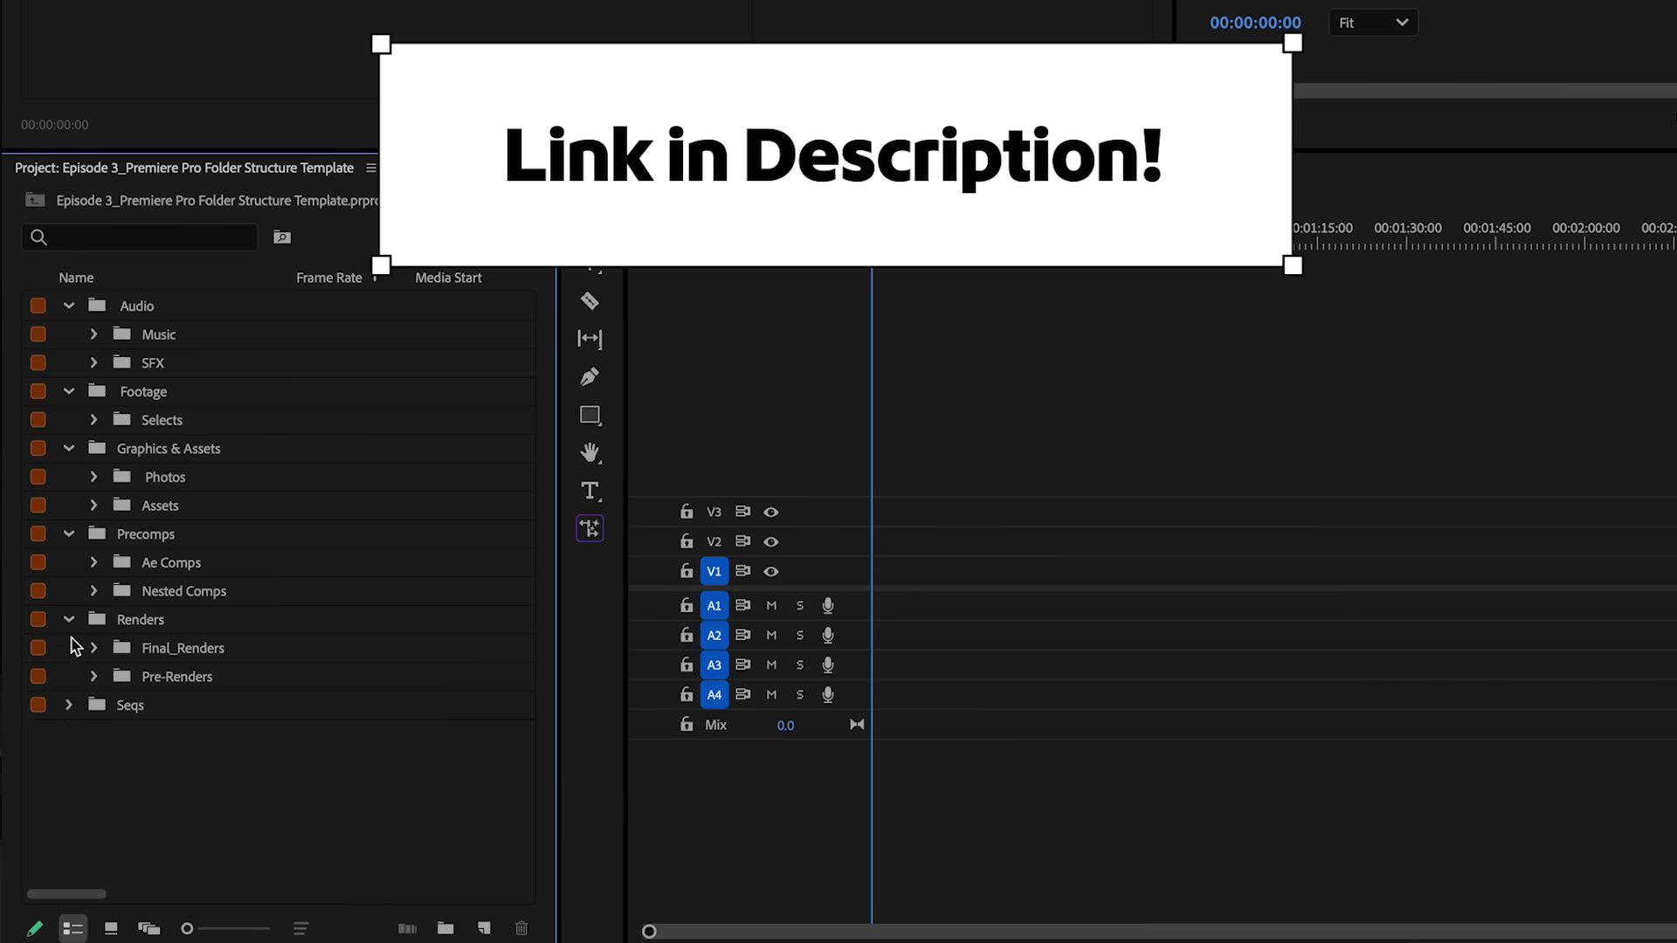